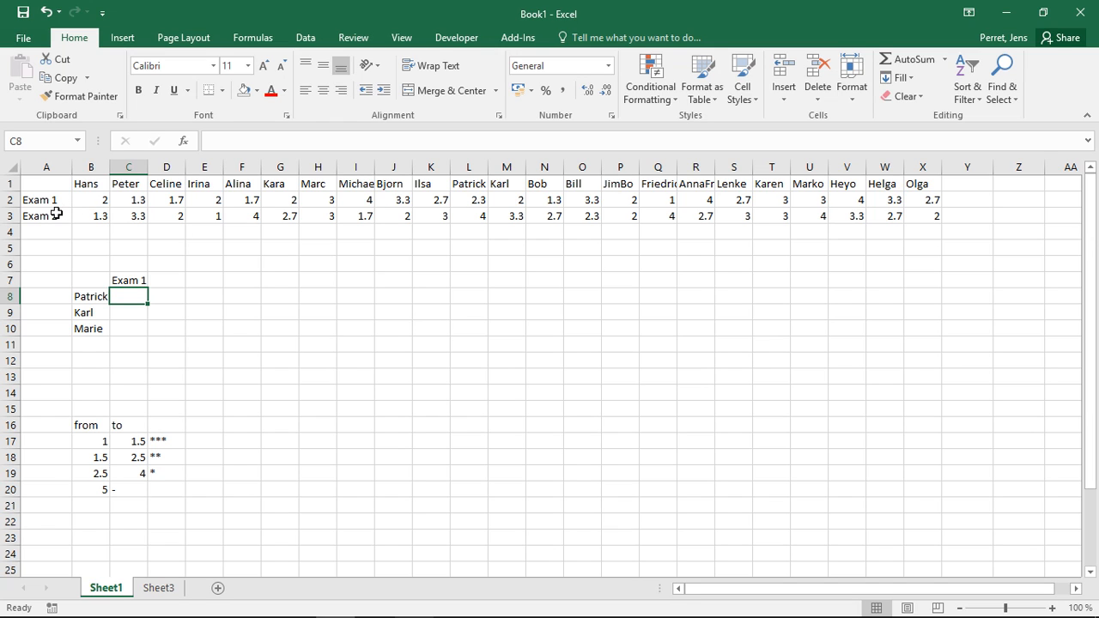
{"action": "left_click_drag", "start_coordinate": [56, 213], "coordinate": [923, 44]}
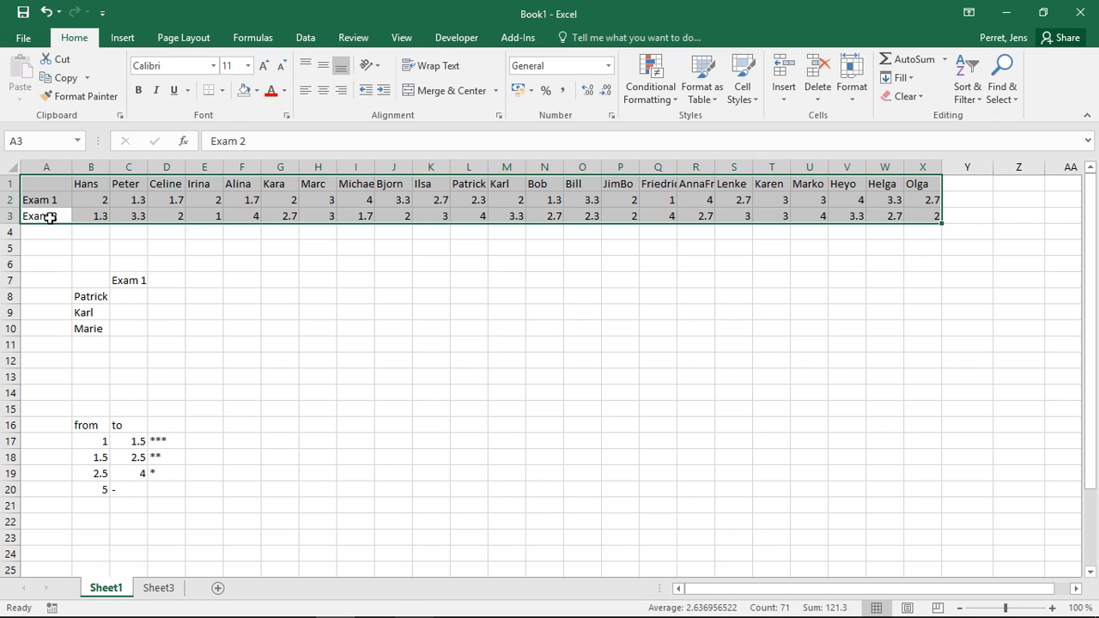
{"action": "left_click", "coordinate": [196, 282]}
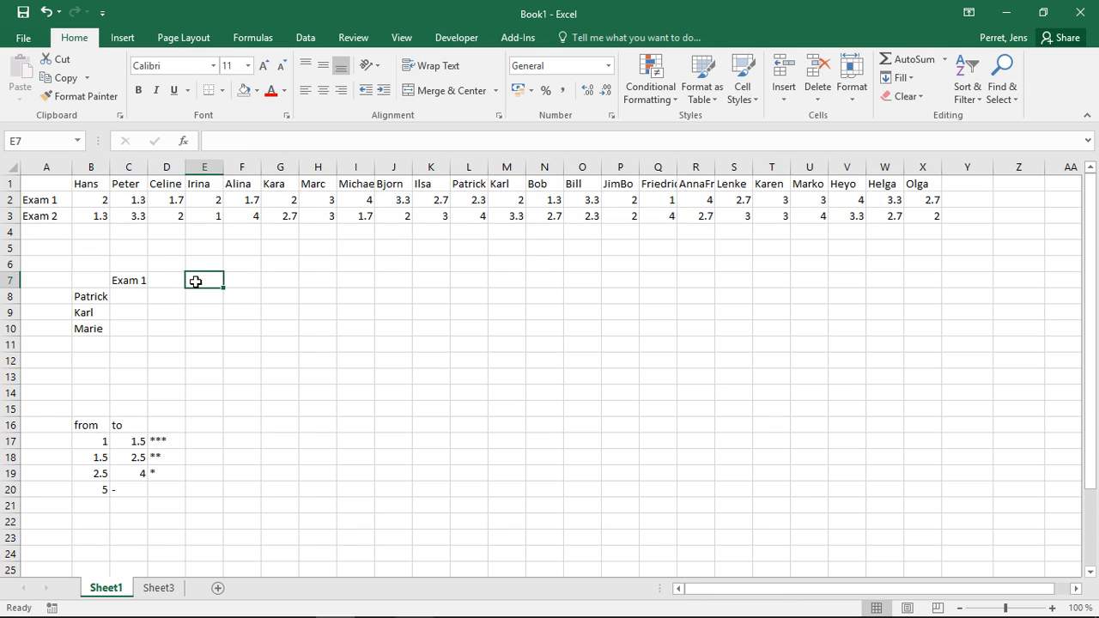
Enter an HLOOKUP formula in C8 that looks up B8 in B1:X3 and returns row 2 with an exact match (FALSE).
{"action": "left_click", "coordinate": [121, 297]}
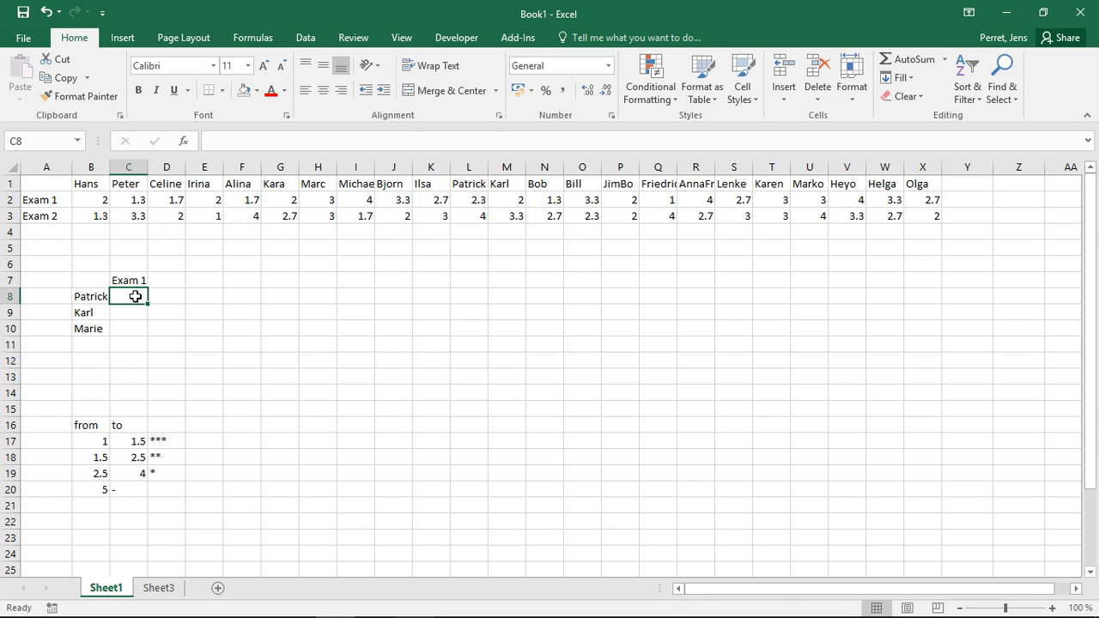
{"action": "type", "text": "="}
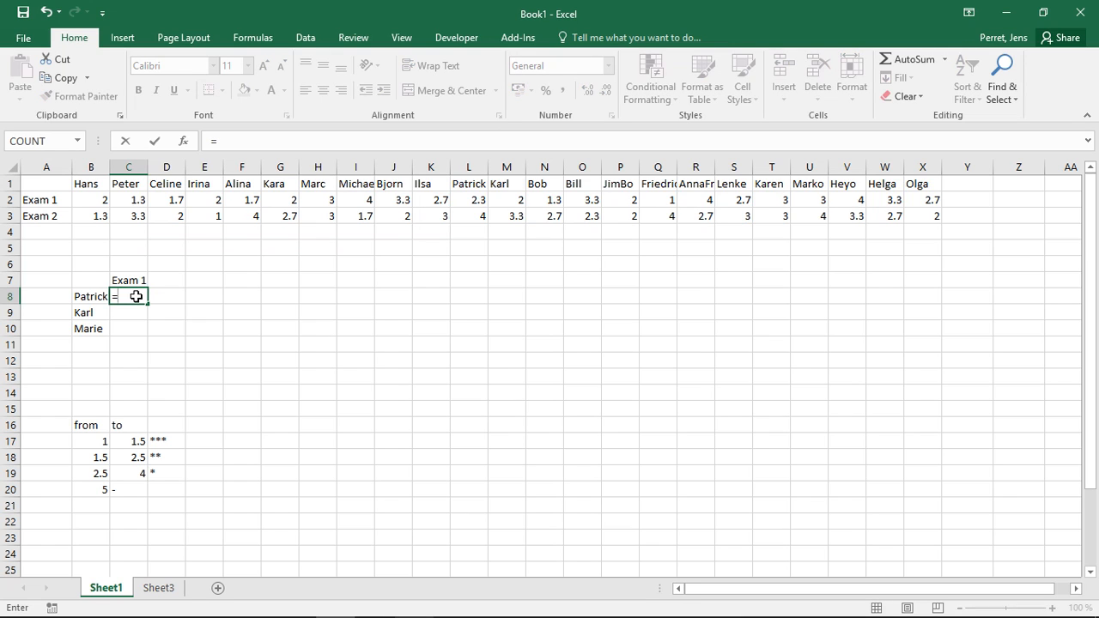
{"action": "type", "text": "H"}
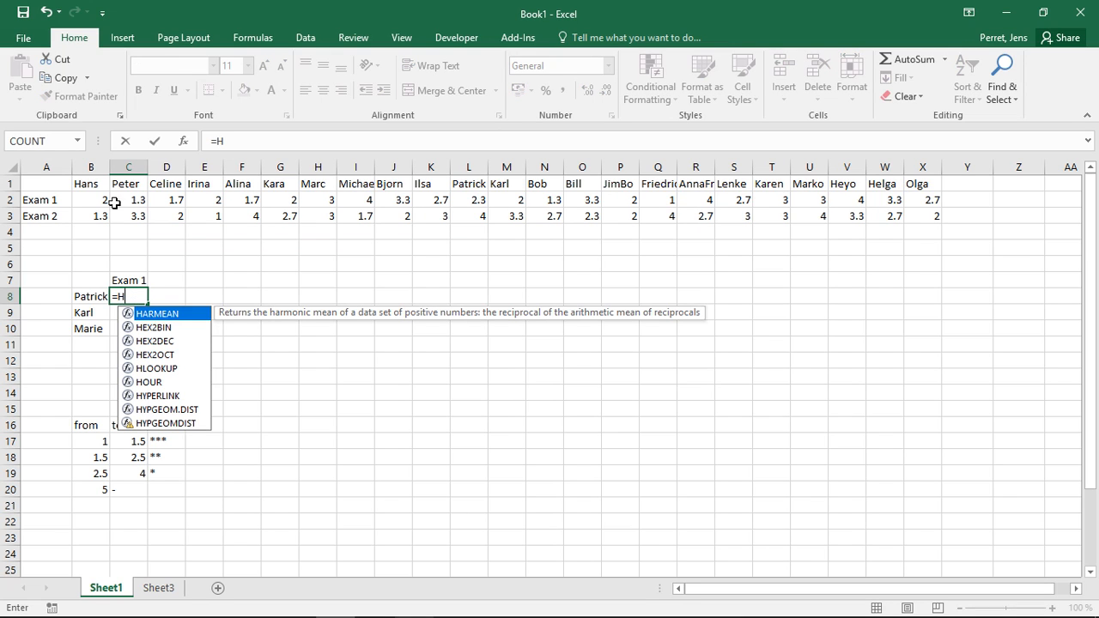
{"action": "type", "text": "lookup("}
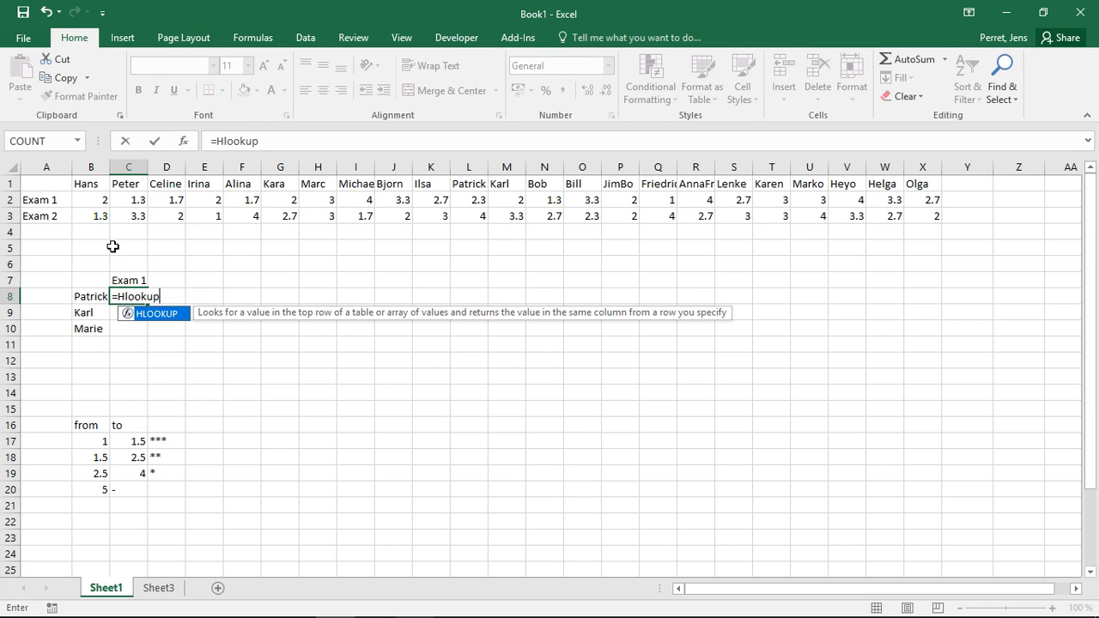
{"action": "left_click", "coordinate": [91, 295]}
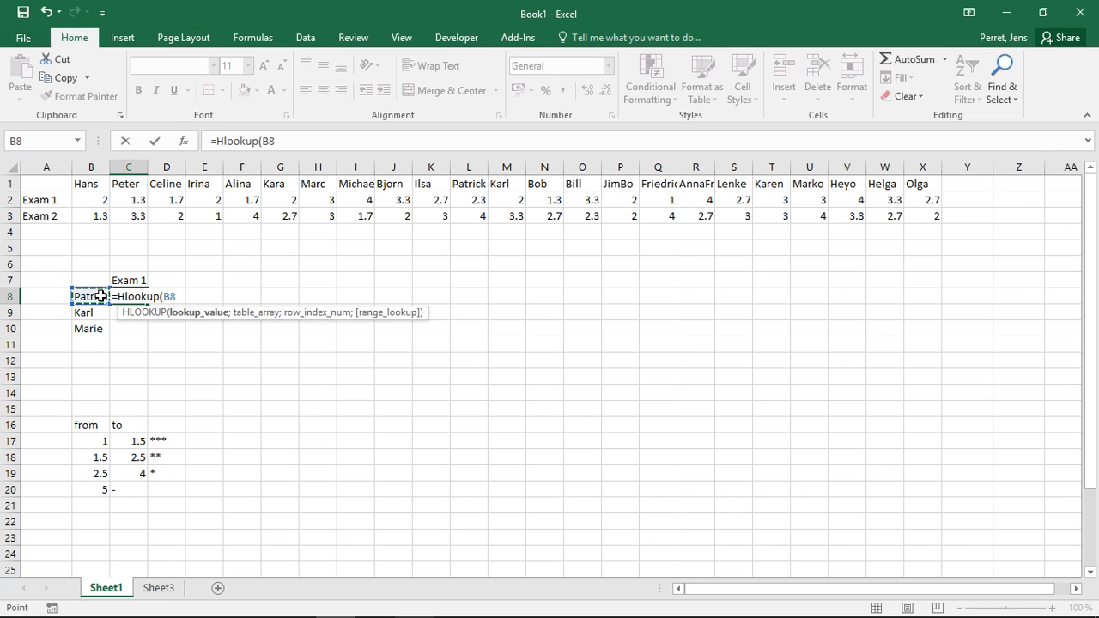
{"action": "type", "text": ";"}
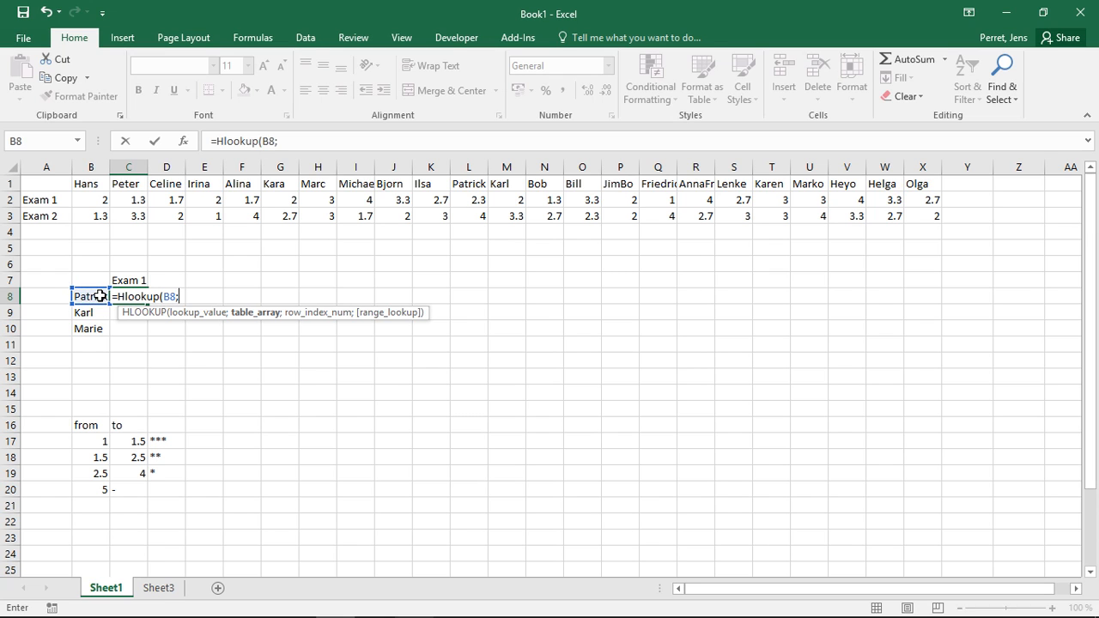
{"action": "left_click_drag", "start_coordinate": [95, 216], "coordinate": [935, 2]}
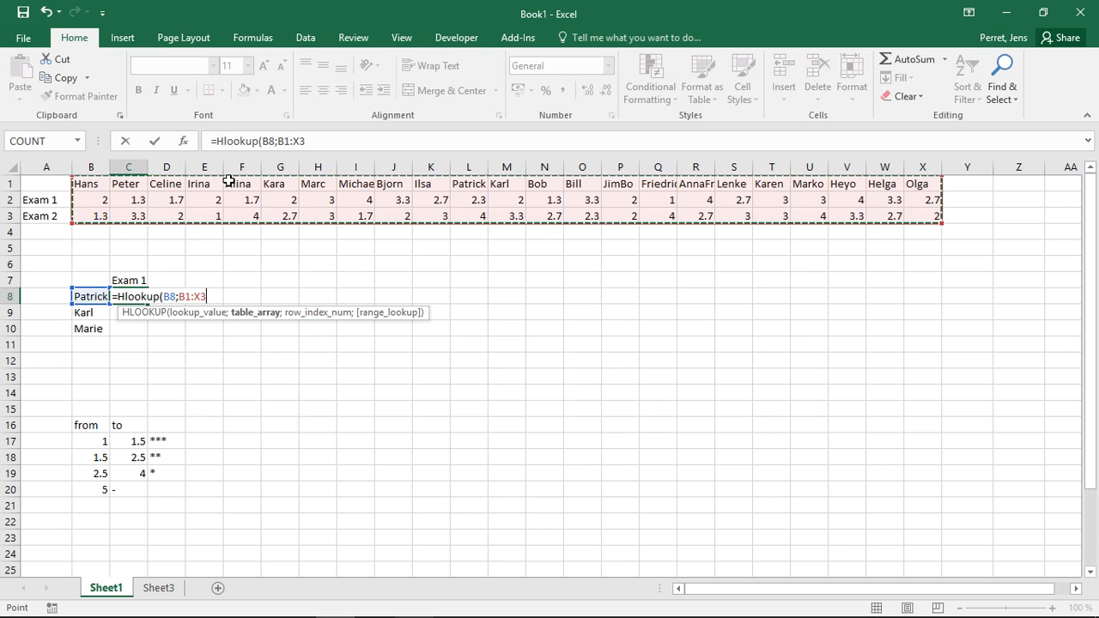
{"action": "type", "text": ";"}
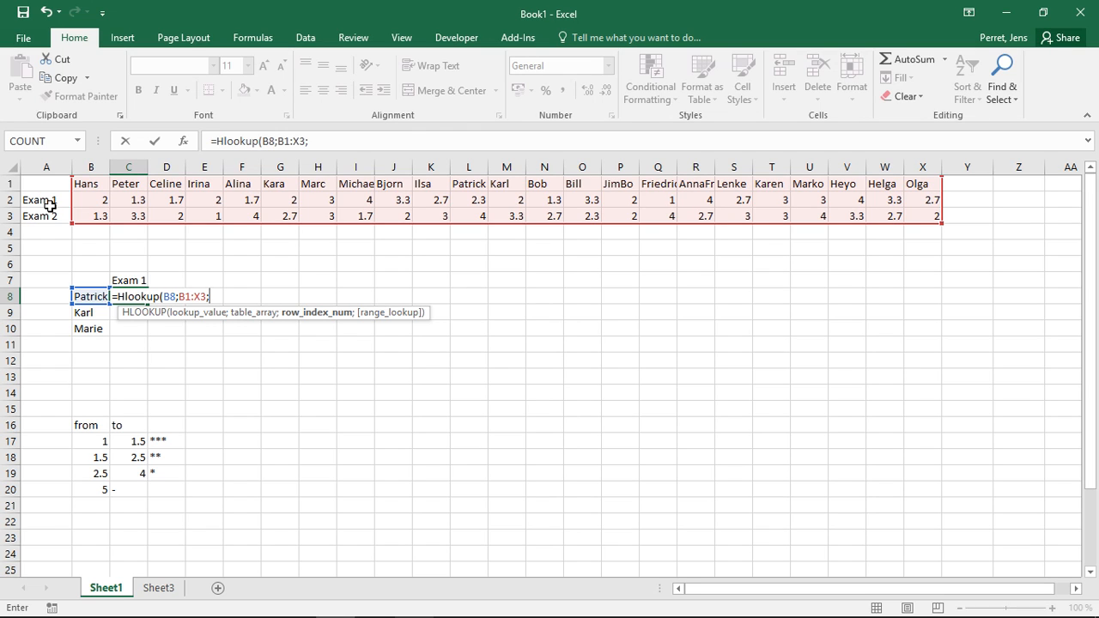
{"action": "type", "text": "2;"}
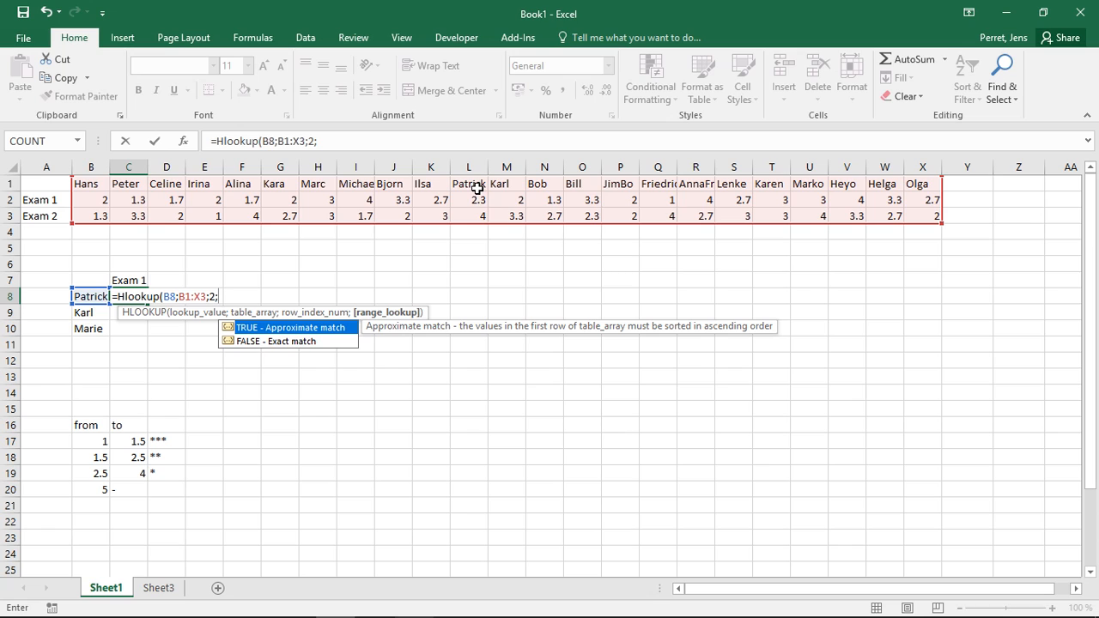
{"action": "type", "text": "FALSE)"}
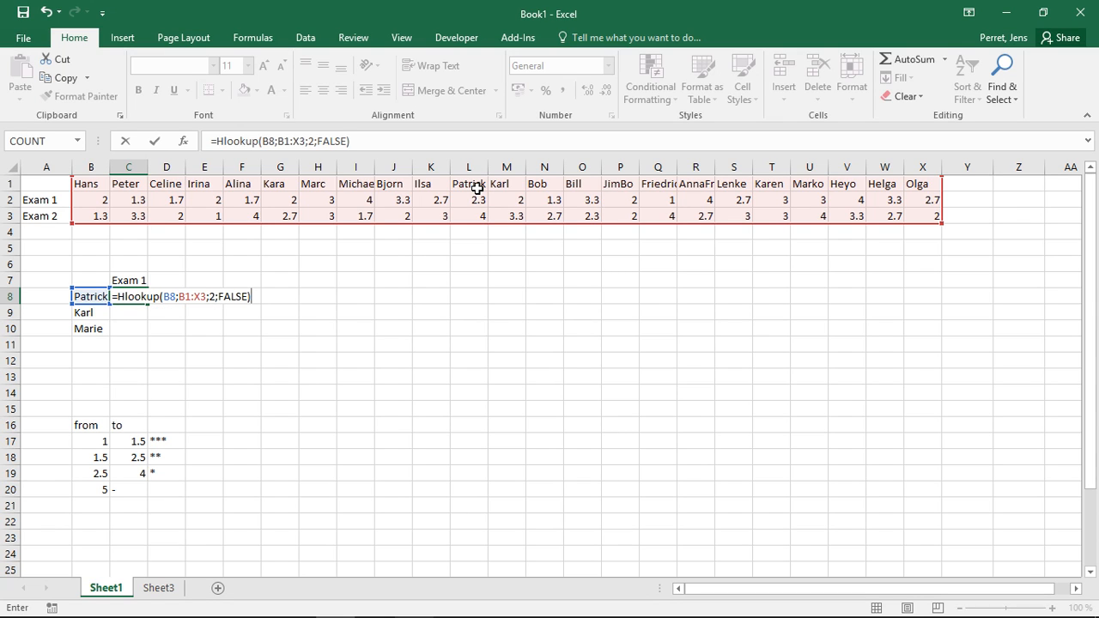
{"action": "key", "text": "Return"}
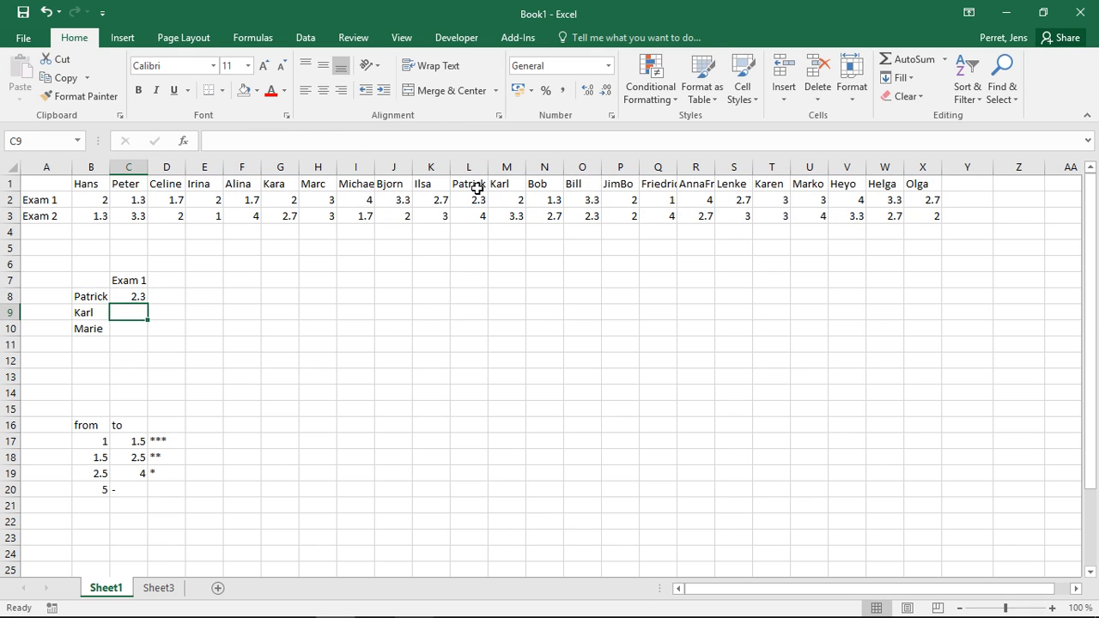
Make the table range in the C8 formula absolute as $B$1:$X$3 and fill the formula down to C10.
{"action": "key", "text": "Up"}
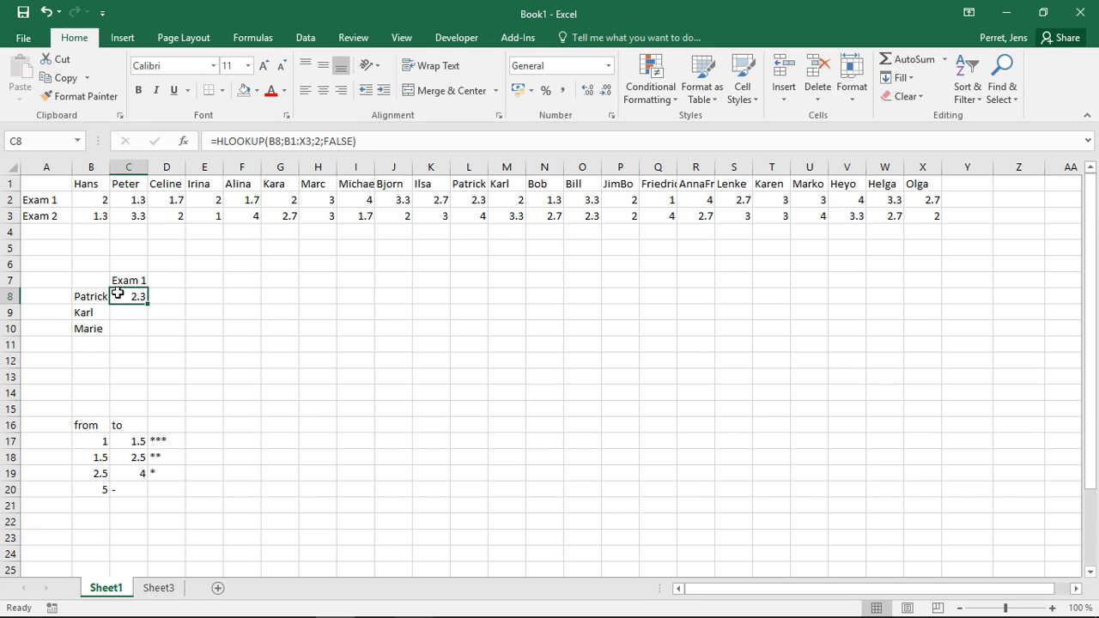
{"action": "left_click", "coordinate": [283, 140]}
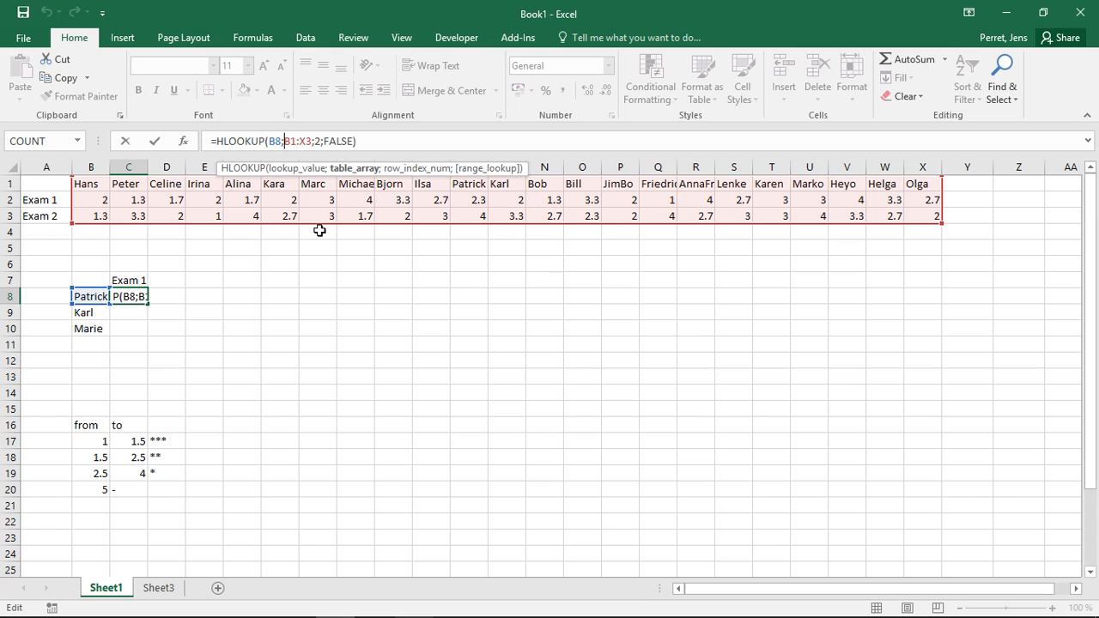
{"action": "type", "text": "$"}
{"action": "key", "text": "Right"}
{"action": "type", "text": "$"}
{"action": "key", "text": "Right"}
{"action": "key", "text": "Right"}
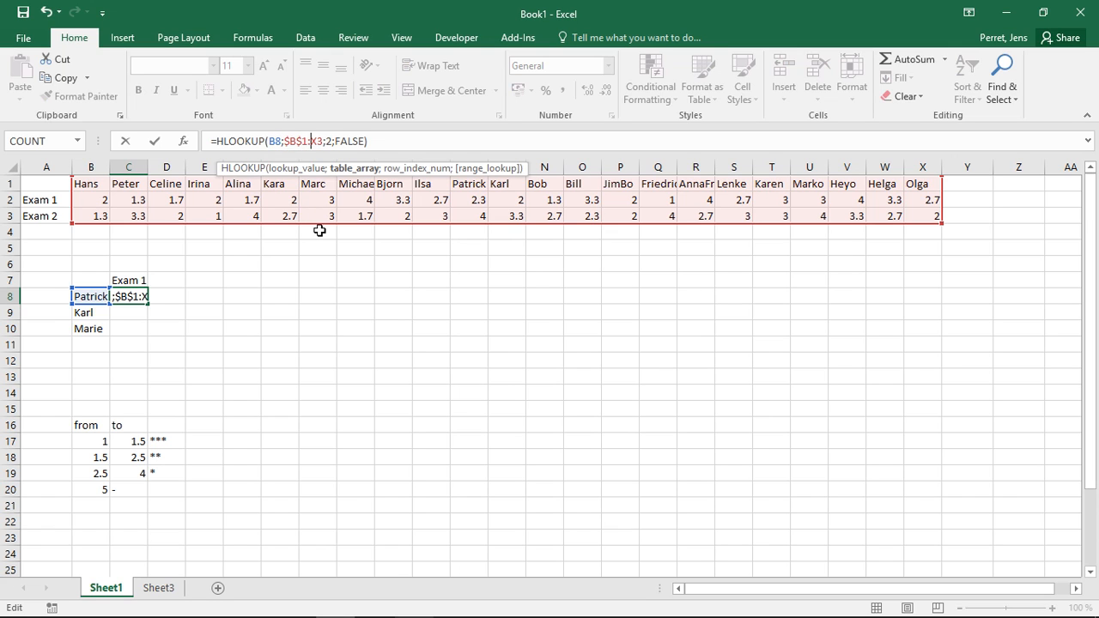
{"action": "type", "text": "$"}
{"action": "key", "text": "Right"}
{"action": "type", "text": "$"}
{"action": "key", "text": "Return"}
{"action": "key", "text": "Up"}
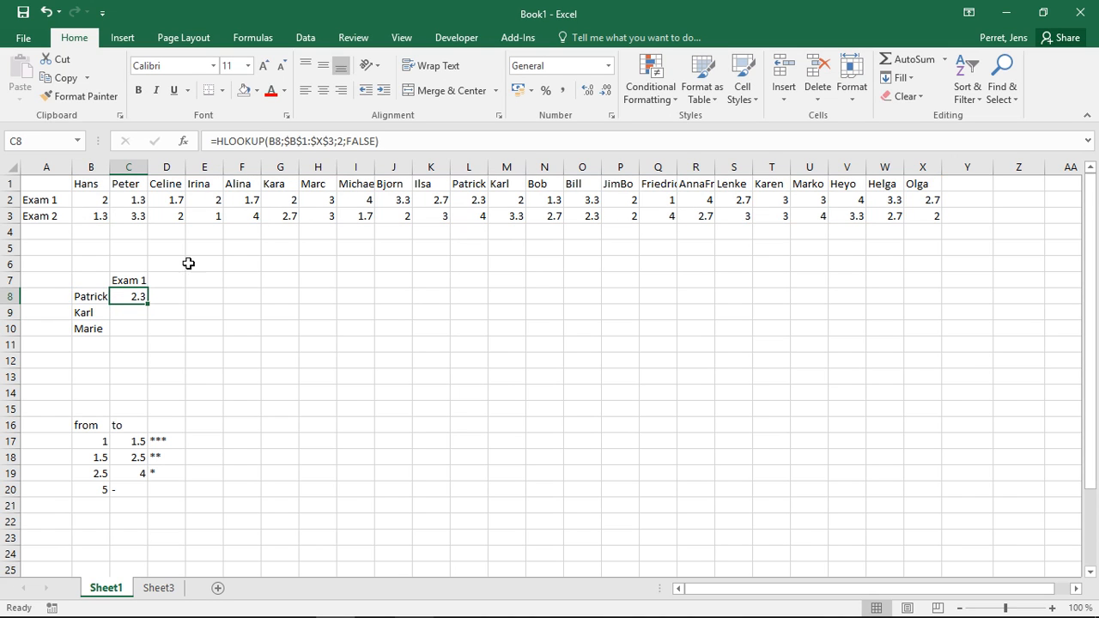
{"action": "left_click_drag", "start_coordinate": [149, 302], "coordinate": [151, 331]}
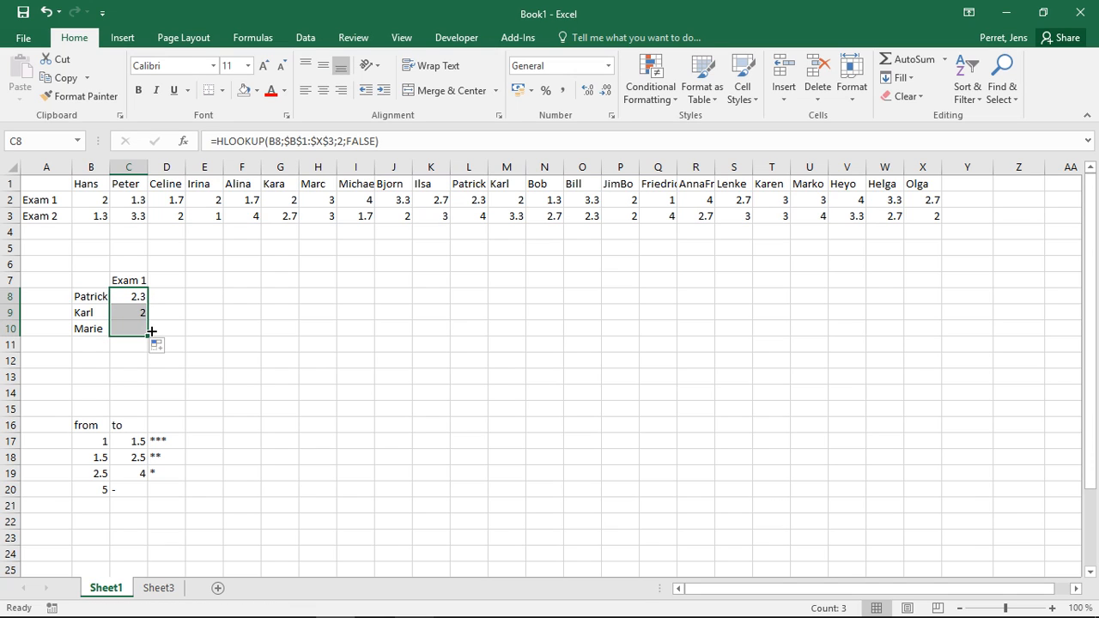
Examine the copied lookup formulas and names in B8:C10 and the from/to star-rating table in B16:D20.
{"action": "left_click", "coordinate": [137, 318]}
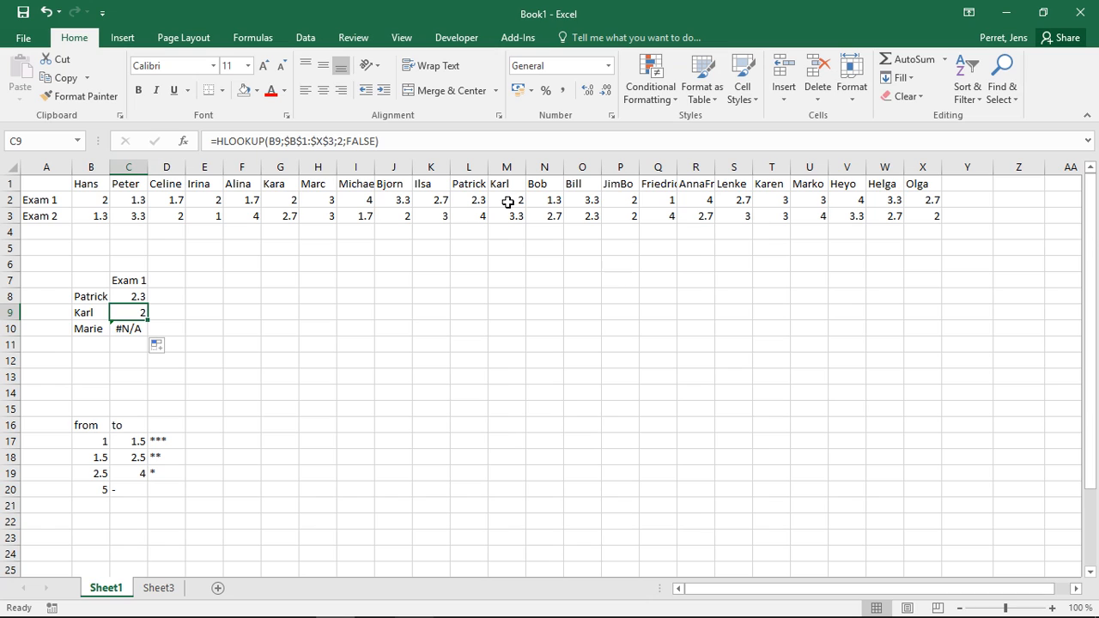
{"action": "left_click", "coordinate": [92, 330]}
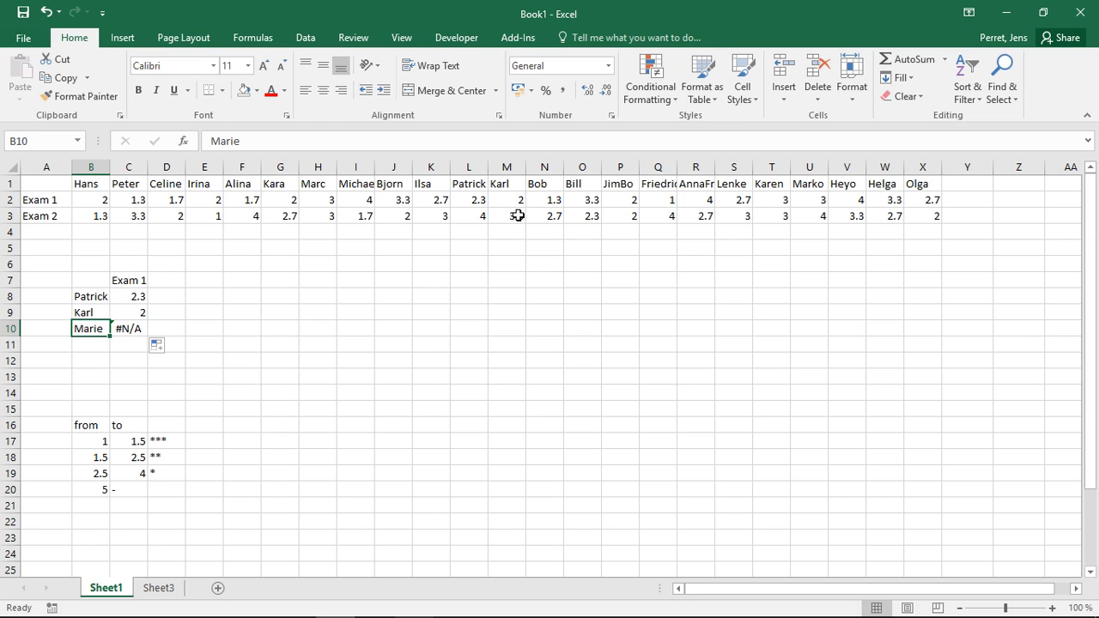
{"action": "left_click", "coordinate": [145, 329]}
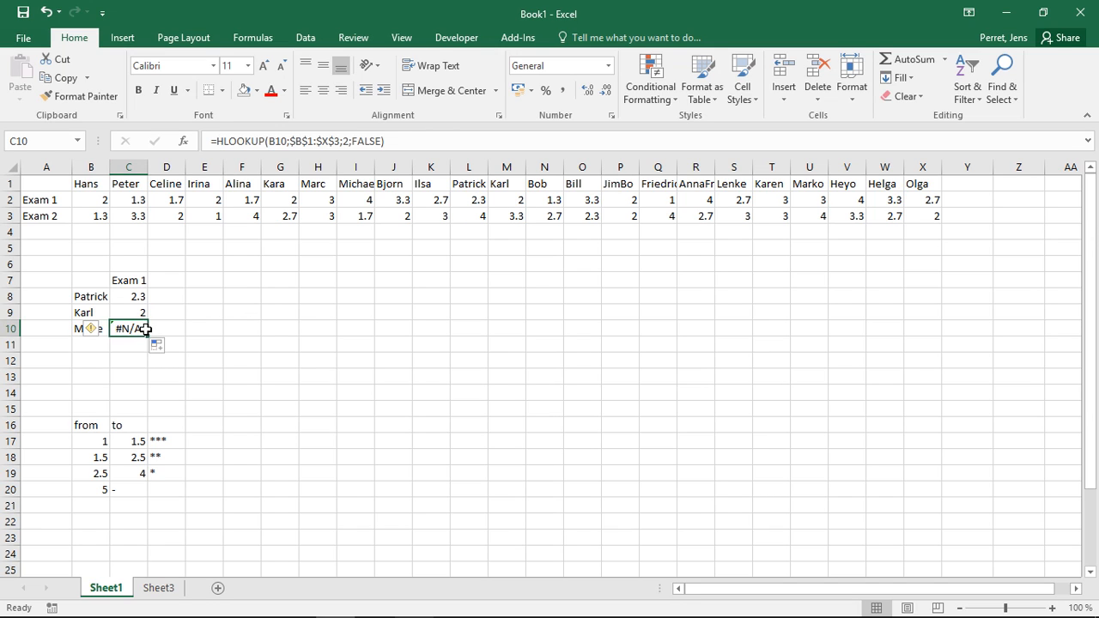
{"action": "left_click", "coordinate": [132, 341]}
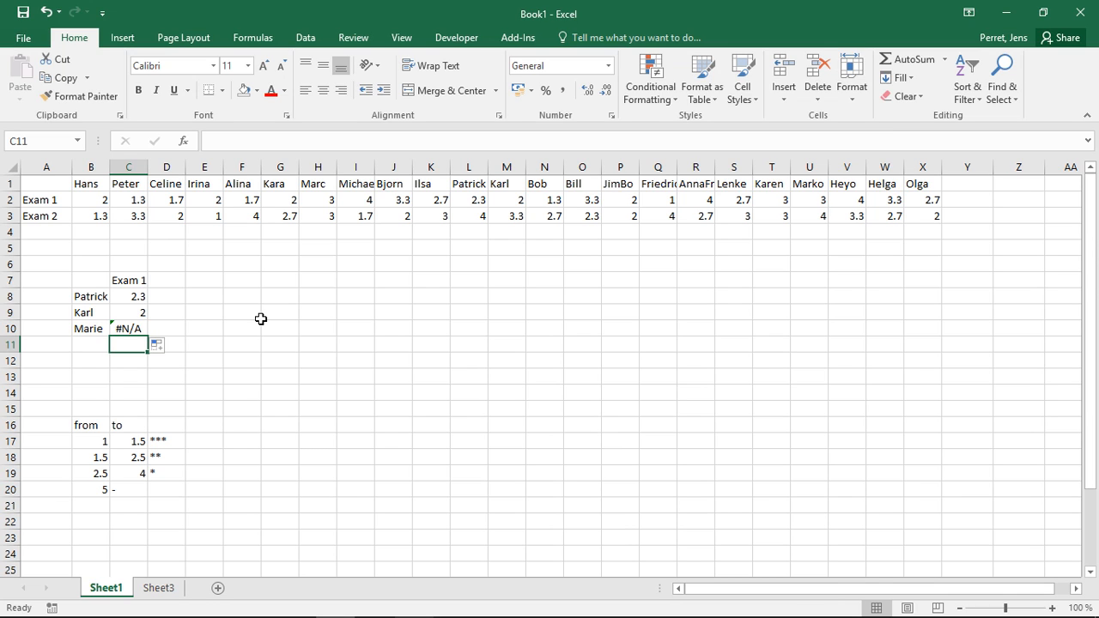
{"action": "left_click", "coordinate": [121, 298]}
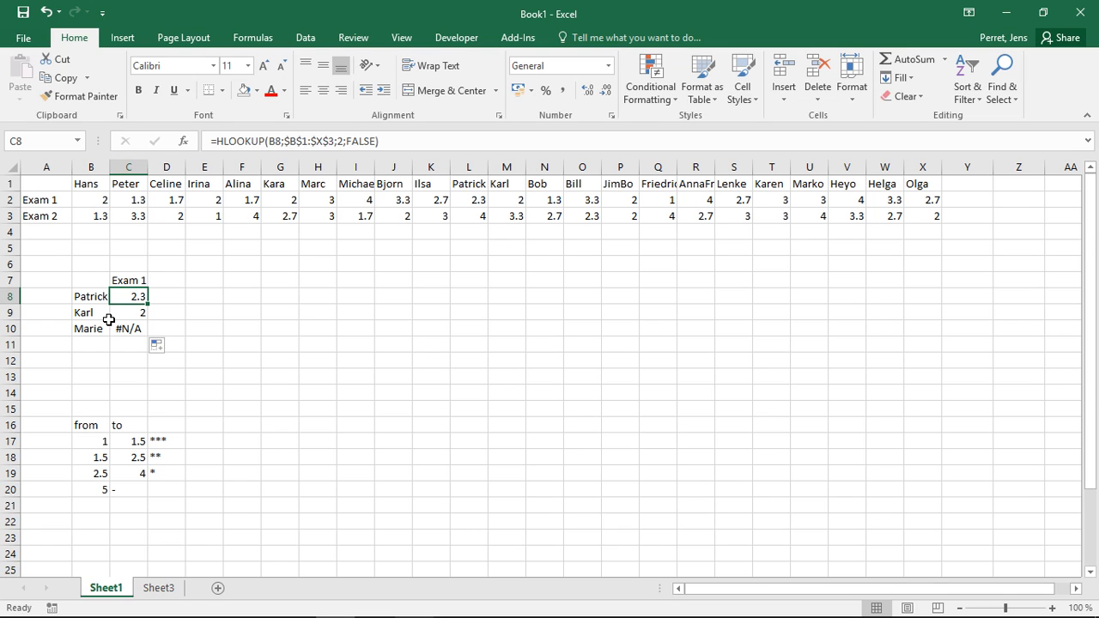
{"action": "left_click", "coordinate": [81, 297]}
{"action": "left_click", "coordinate": [84, 314]}
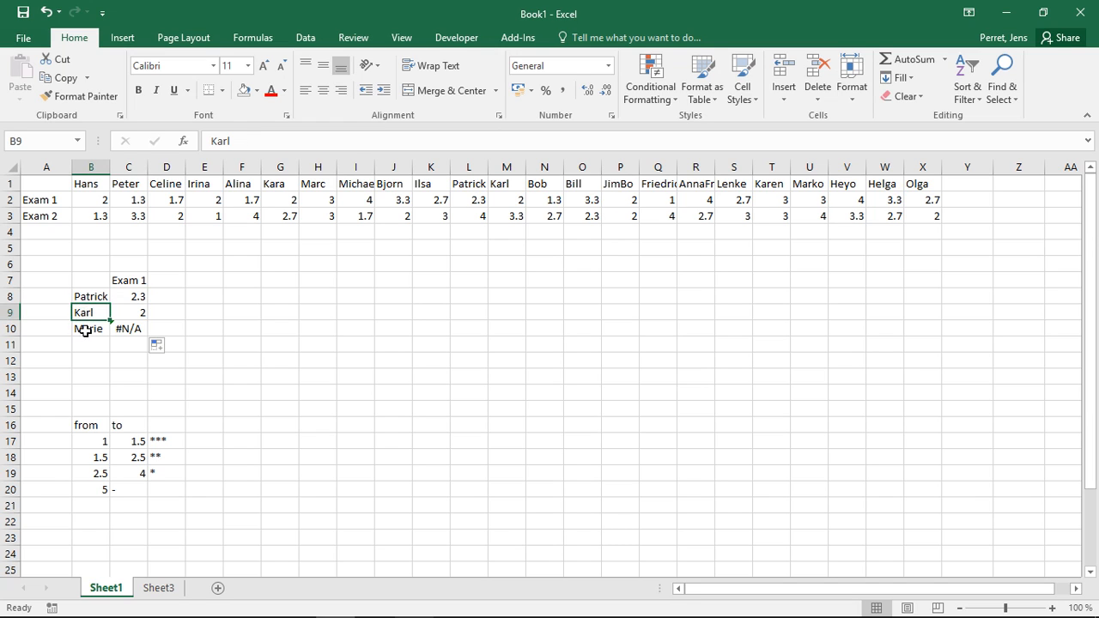
{"action": "left_click", "coordinate": [85, 330]}
{"action": "left_click", "coordinate": [90, 296]}
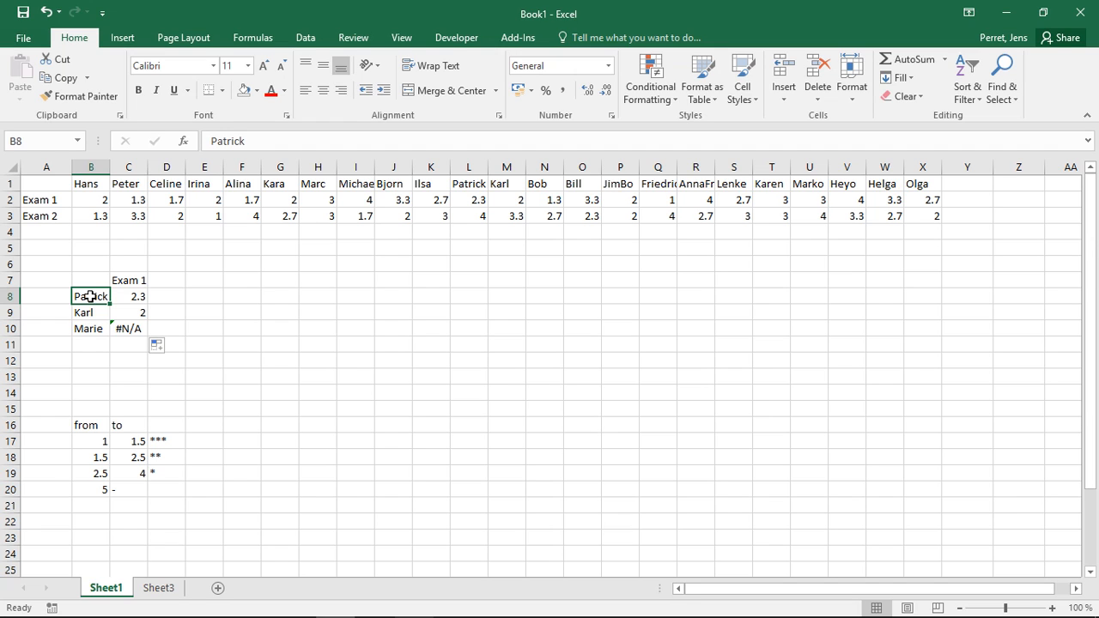
{"action": "left_click_drag", "start_coordinate": [99, 424], "coordinate": [155, 492]}
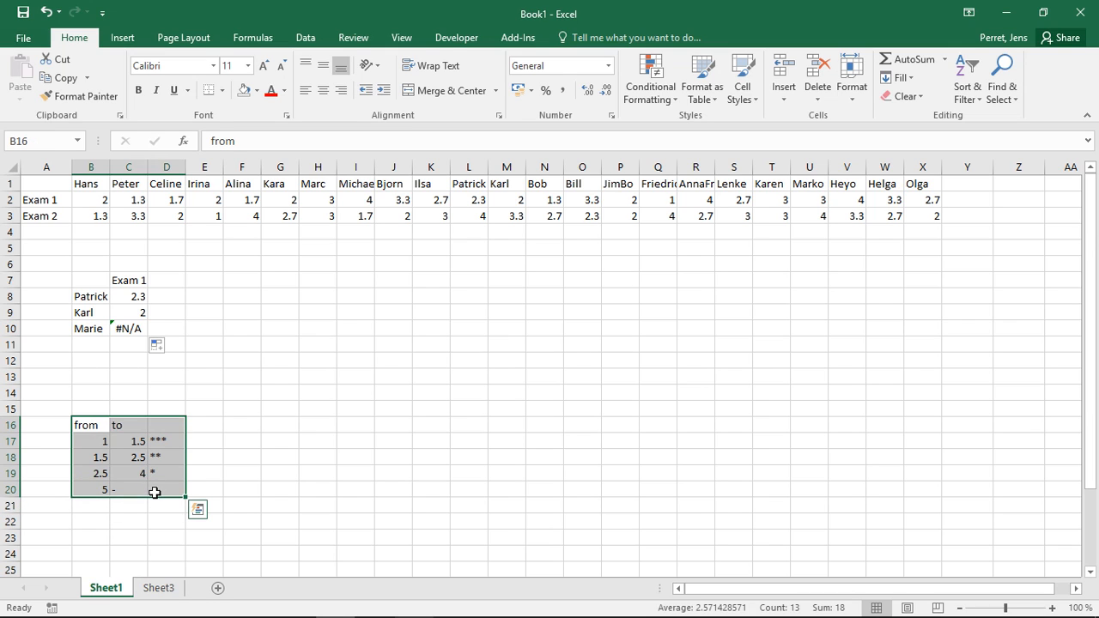
{"action": "left_click", "coordinate": [91, 440]}
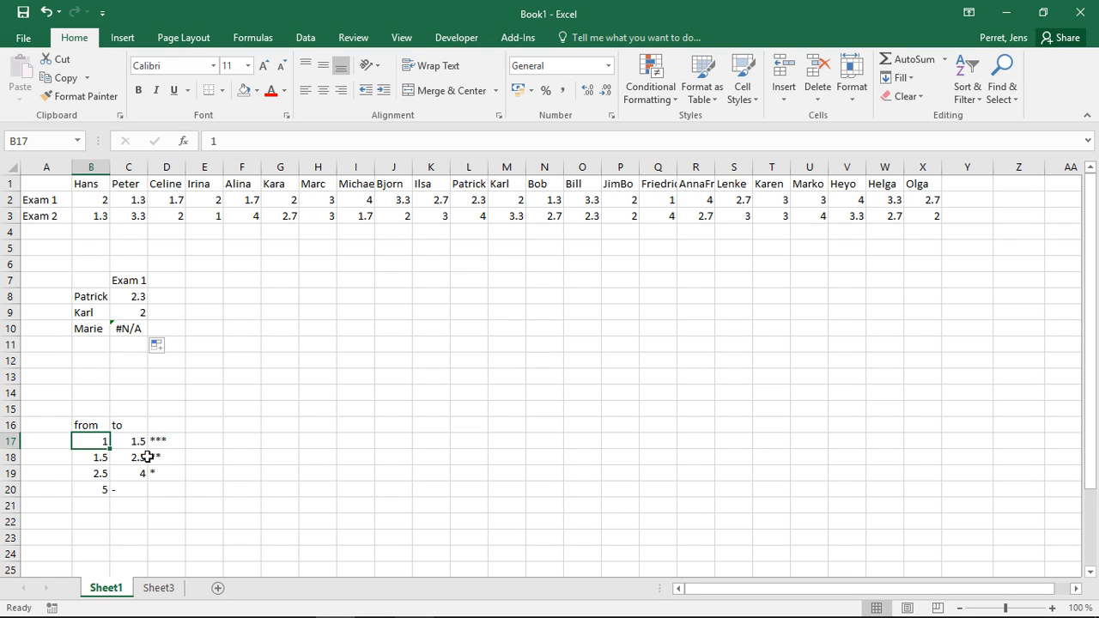
Copy the from/to star-rating table in B16:D20 and paste it transposed starting at F16.
{"action": "left_click_drag", "start_coordinate": [92, 425], "coordinate": [152, 487]}
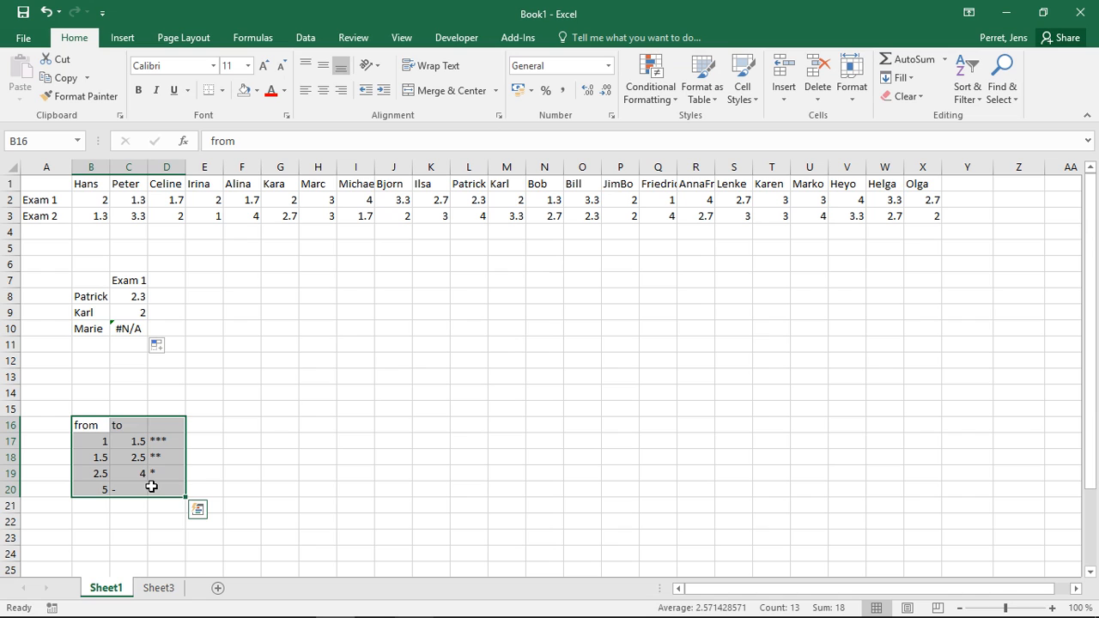
{"action": "key", "text": "ctrl+c"}
{"action": "left_click", "coordinate": [248, 425]}
{"action": "right_click", "coordinate": [248, 426]}
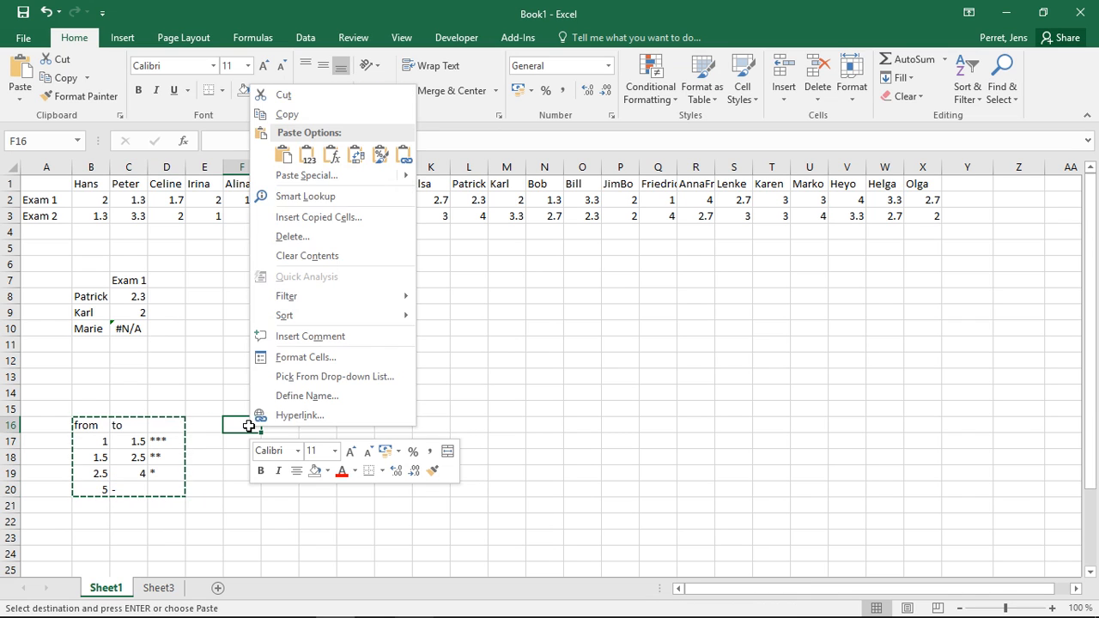
{"action": "mouse_move", "coordinate": [333, 182]}
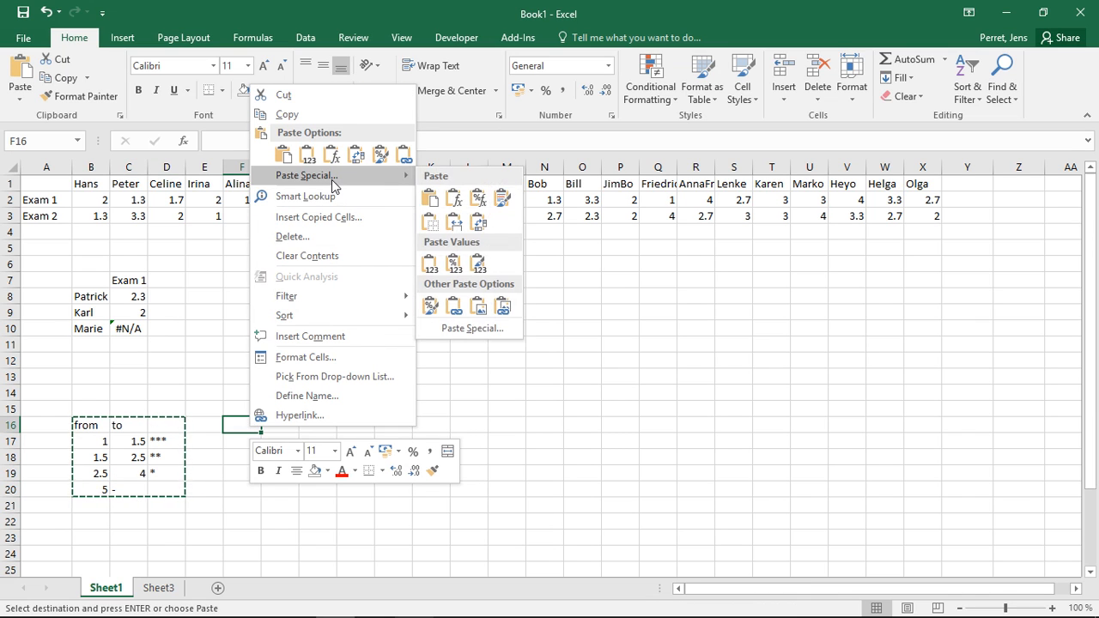
{"action": "left_click", "coordinate": [479, 328]}
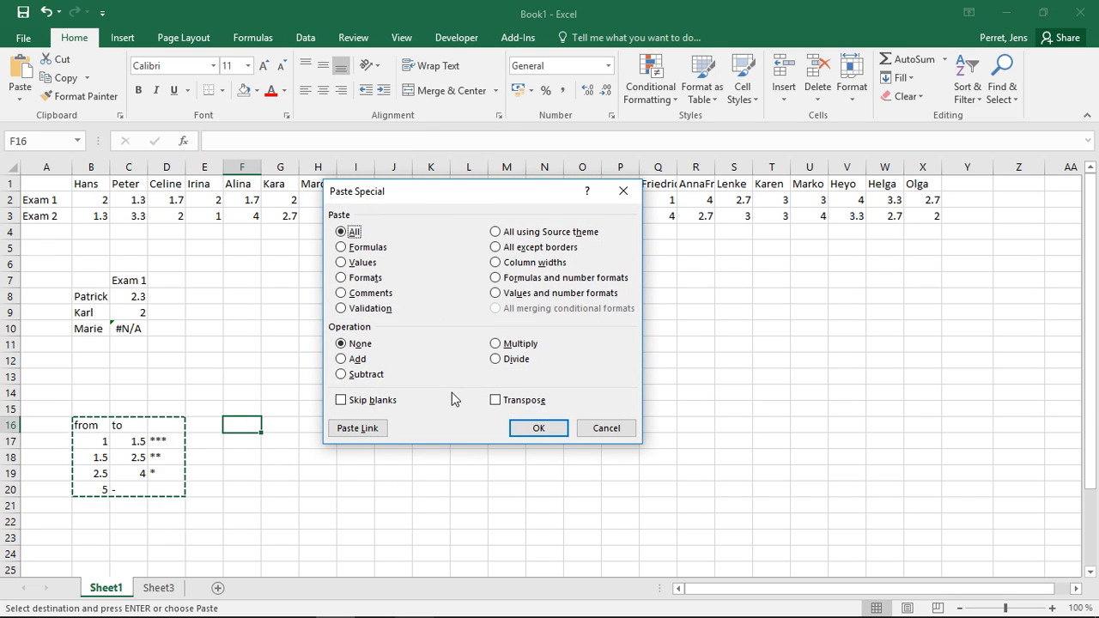
{"action": "left_click", "coordinate": [496, 400]}
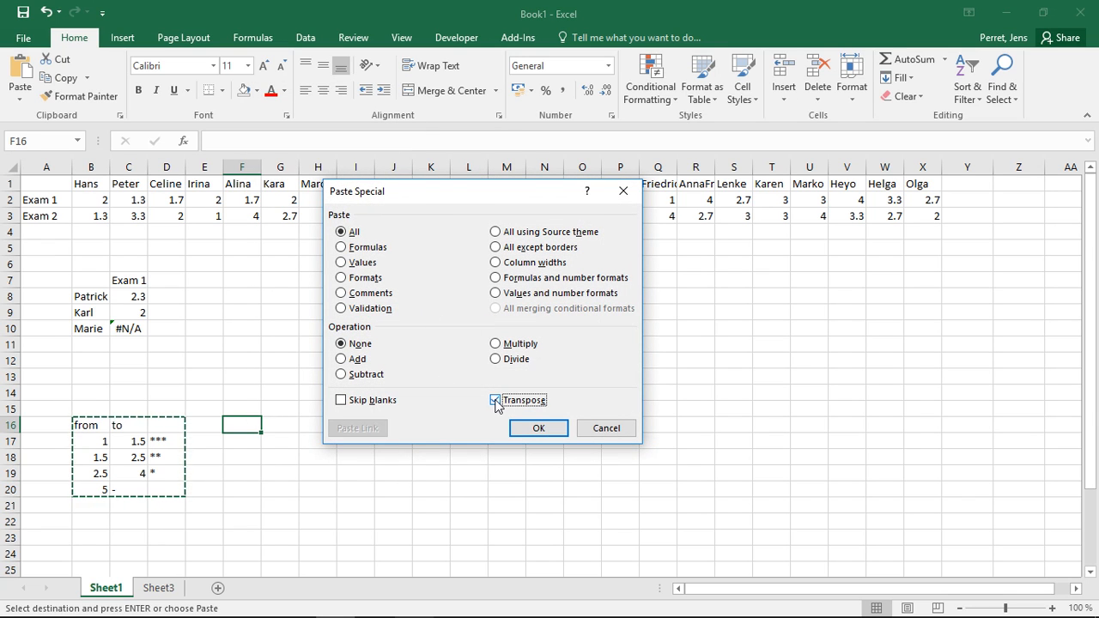
{"action": "left_click", "coordinate": [527, 427]}
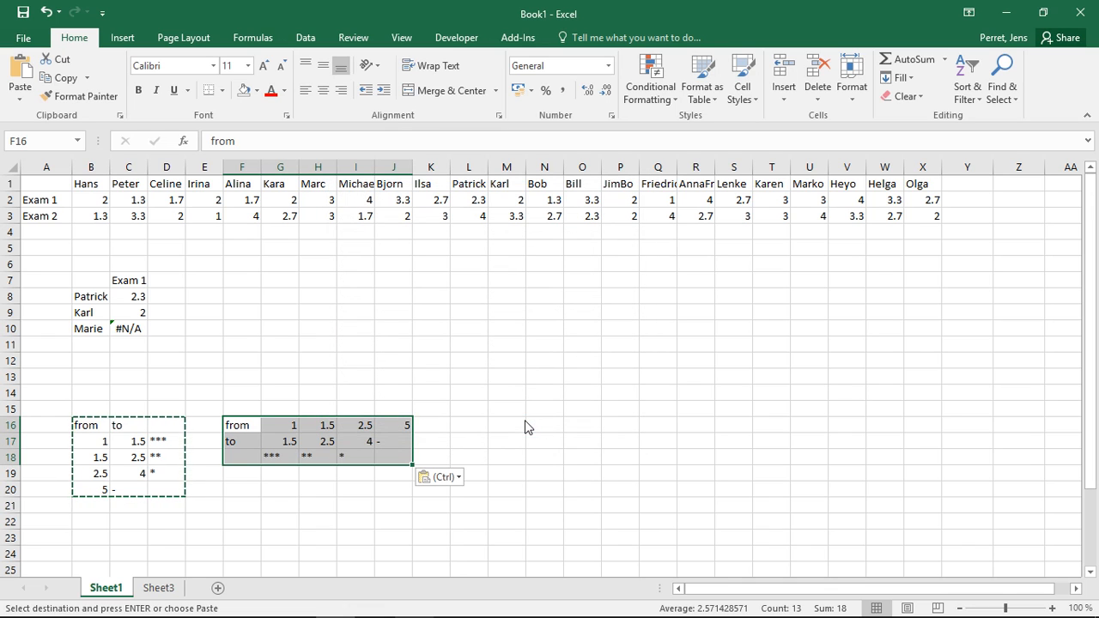
{"action": "left_click", "coordinate": [364, 393]}
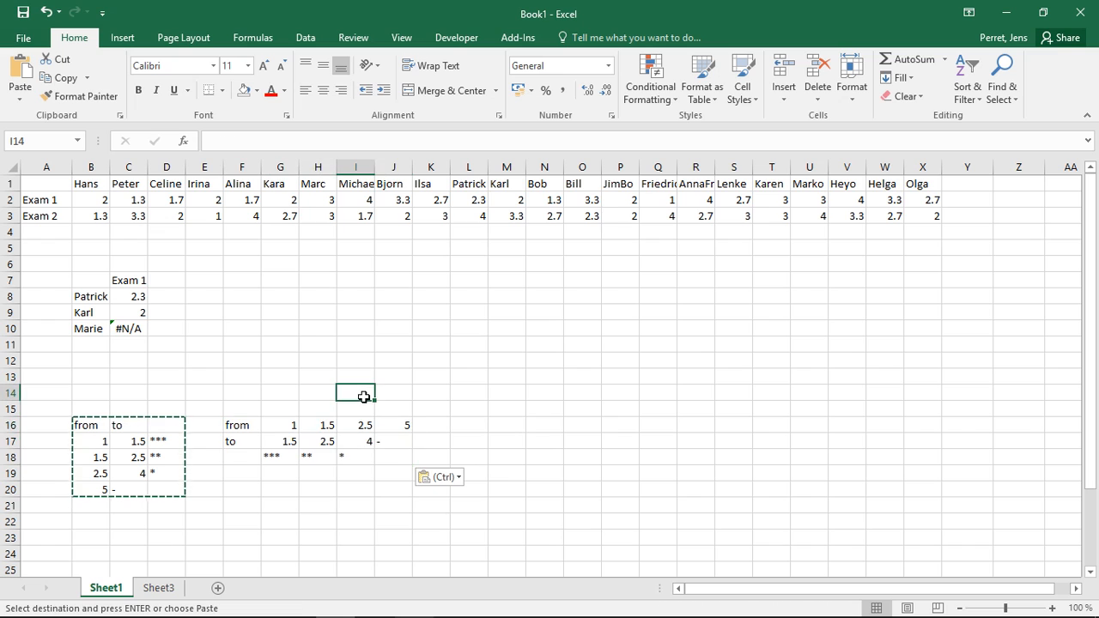
{"action": "double_click", "coordinate": [244, 401]}
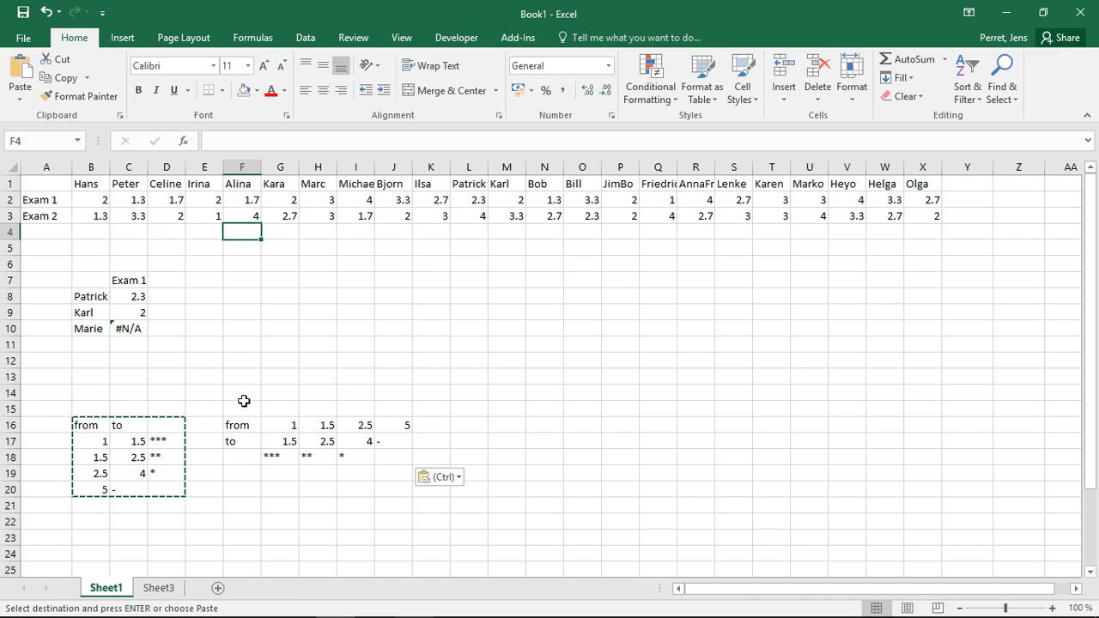
Start an HLOOKUP formula in B4 with the Exam 1 grade in B2 as its lookup value.
{"action": "double_click", "coordinate": [244, 409]}
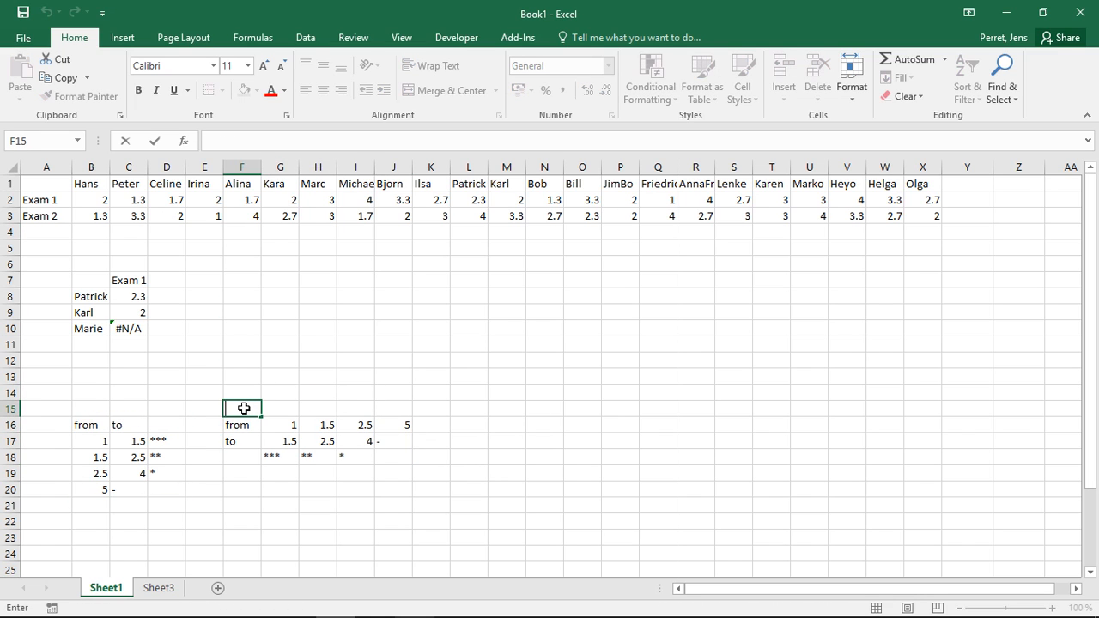
{"action": "left_click", "coordinate": [226, 381]}
{"action": "left_click", "coordinate": [91, 230]}
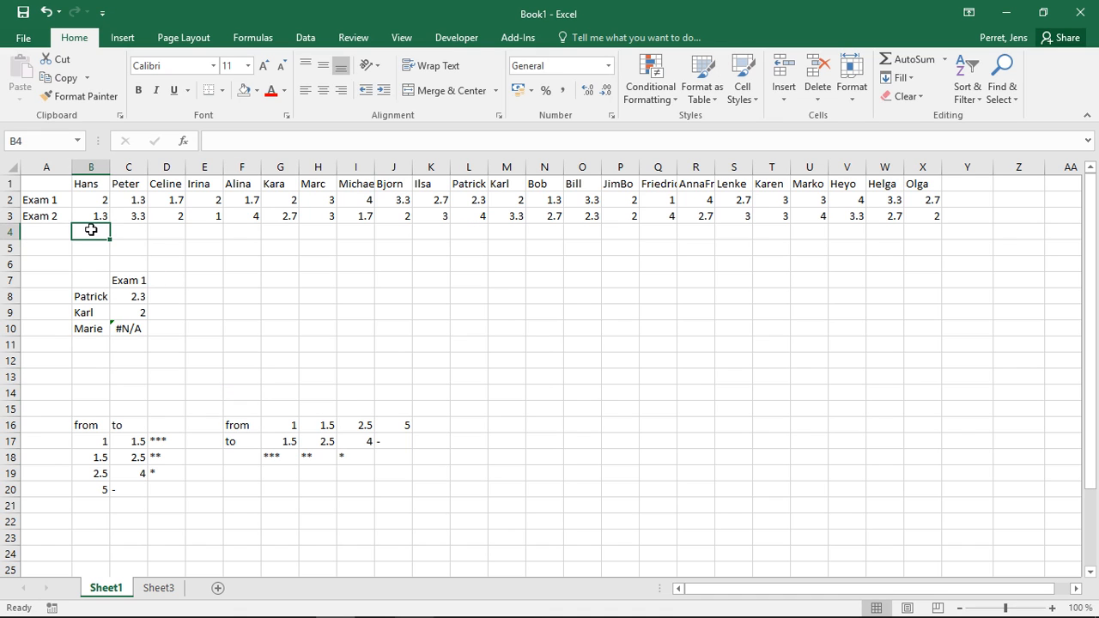
{"action": "type", "text": "="}
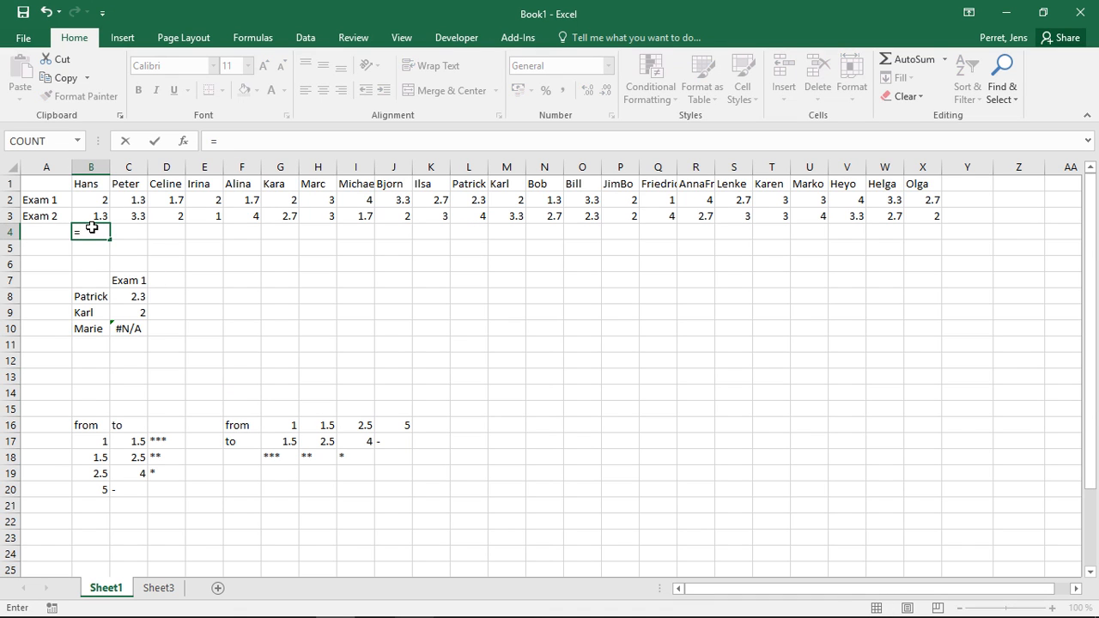
{"action": "type", "text": "hlooku"}
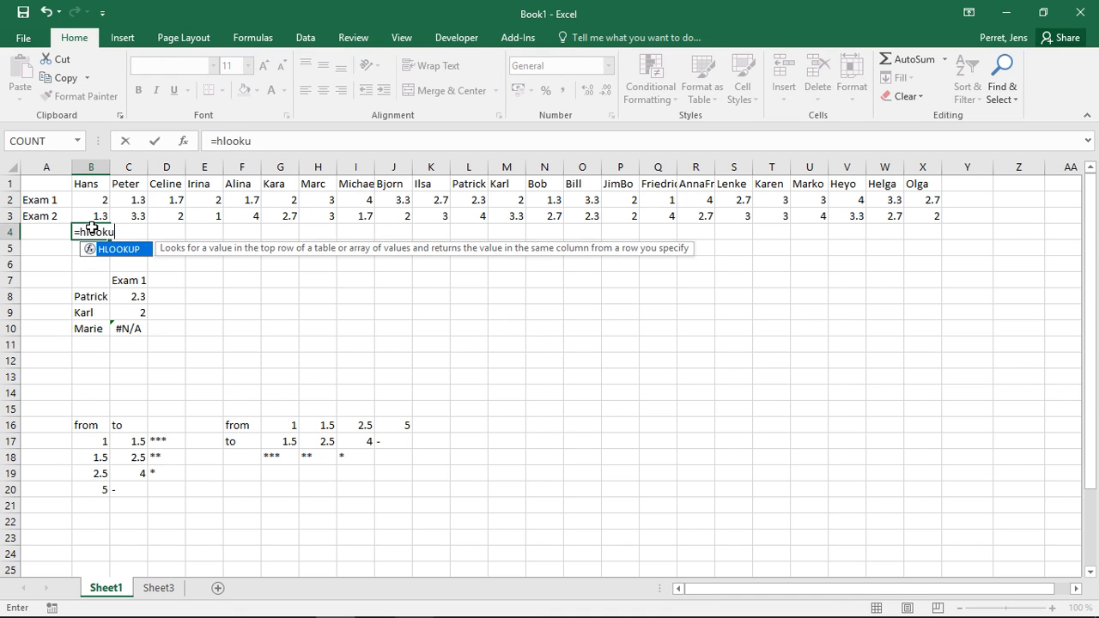
{"action": "type", "text": "p("}
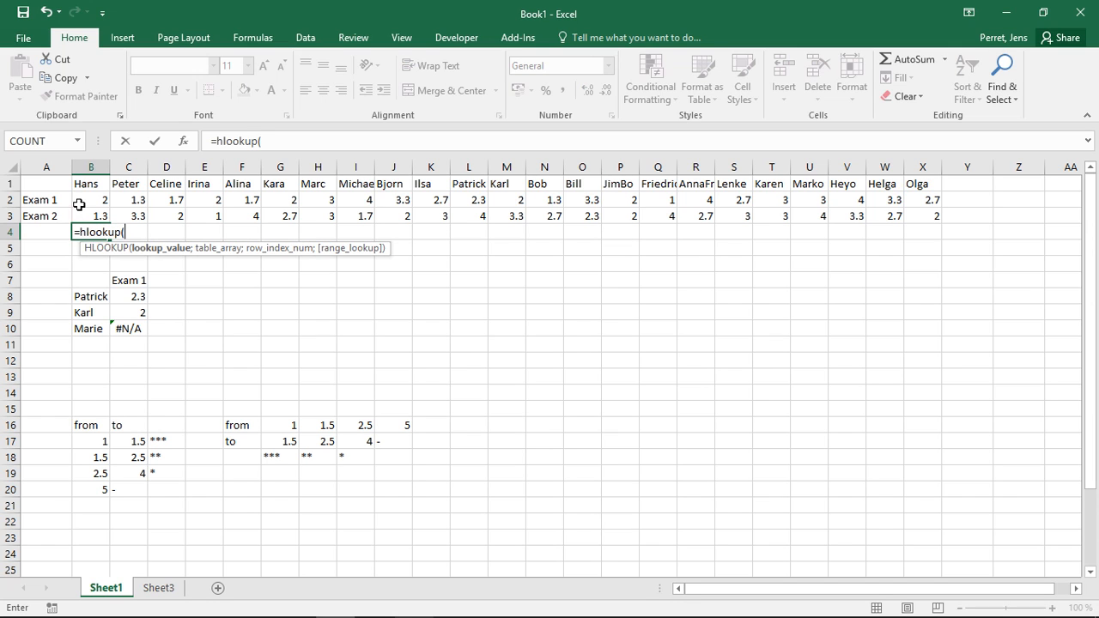
{"action": "left_click", "coordinate": [91, 201]}
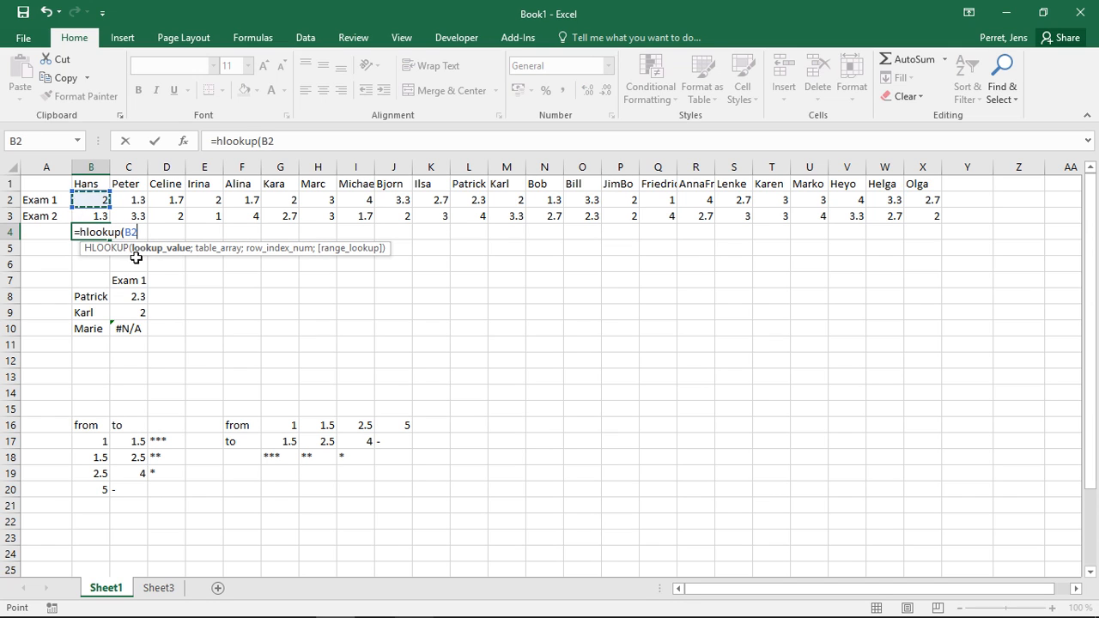
{"action": "left_click_drag", "start_coordinate": [286, 425], "coordinate": [401, 459]}
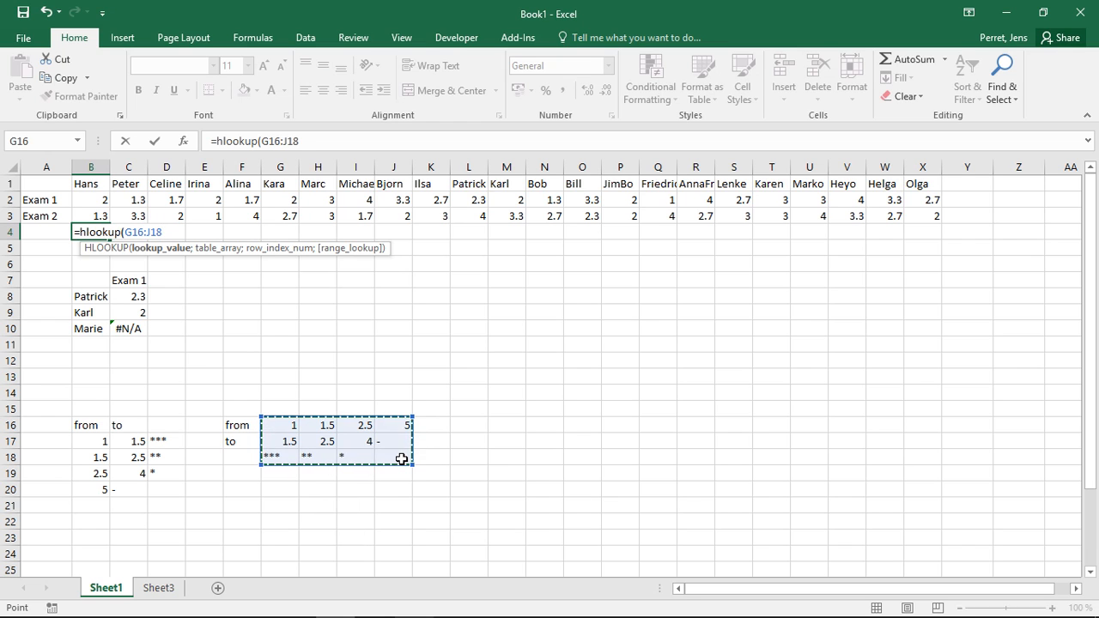
{"action": "key", "text": "BackSpace"}
{"action": "key", "text": "BackSpace"}
{"action": "key", "text": "BackSpace"}
{"action": "key", "text": "BackSpace"}
{"action": "key", "text": "BackSpace"}
{"action": "key", "text": "BackSpace"}
{"action": "key", "text": "BackSpace"}
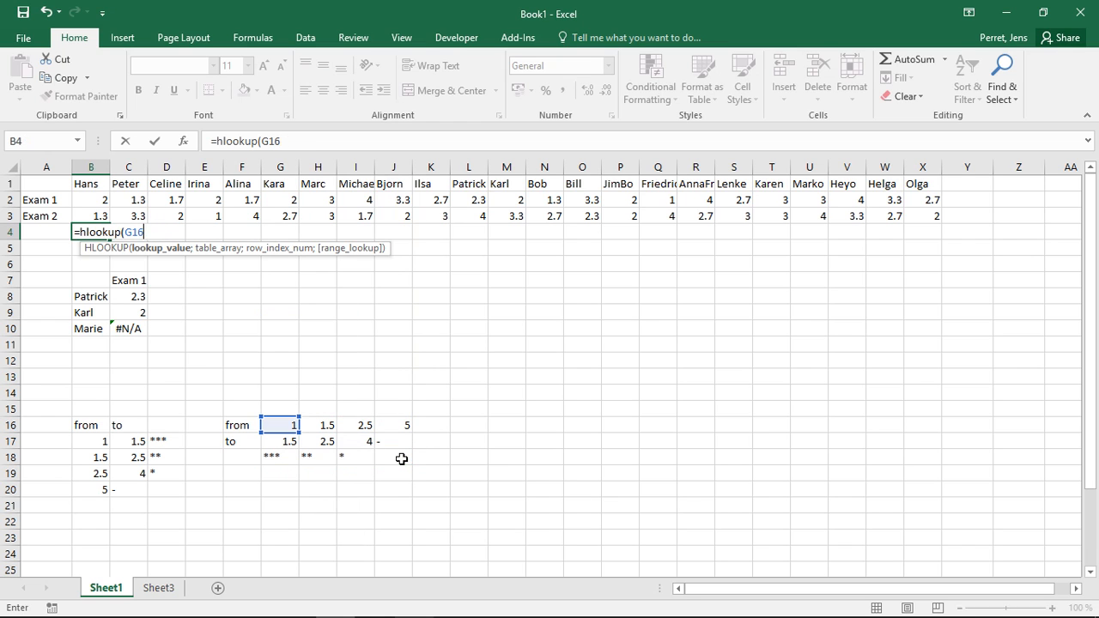
{"action": "left_click", "coordinate": [88, 200]}
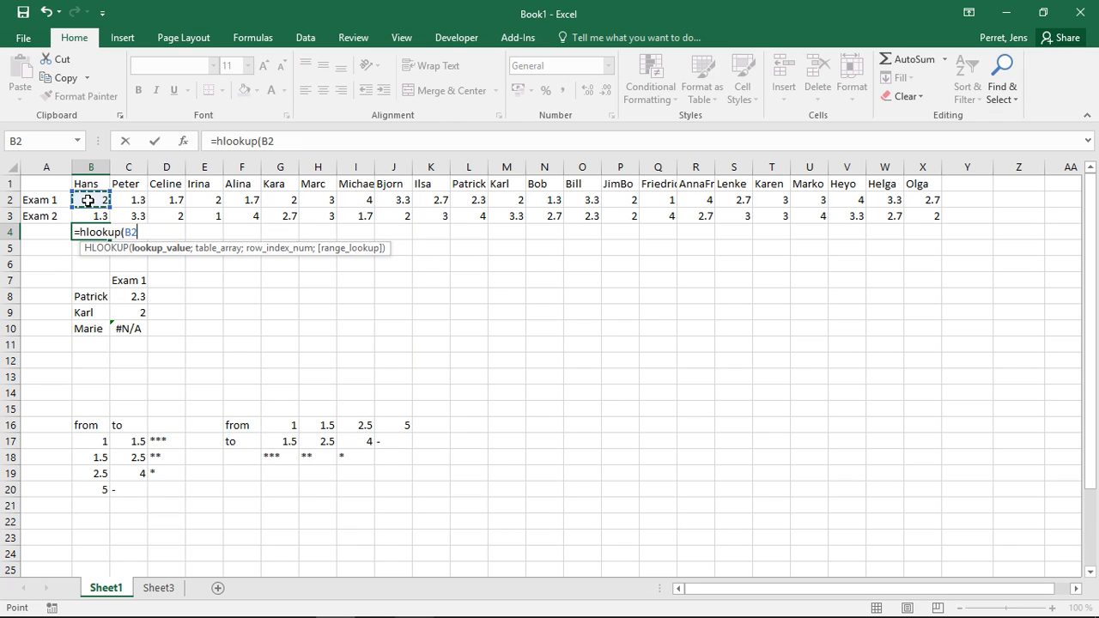
Complete the B4 HLOOKUP formula with table range G16:J18, row index 3 and approximate match (TRUE).
{"action": "type", "text": ";"}
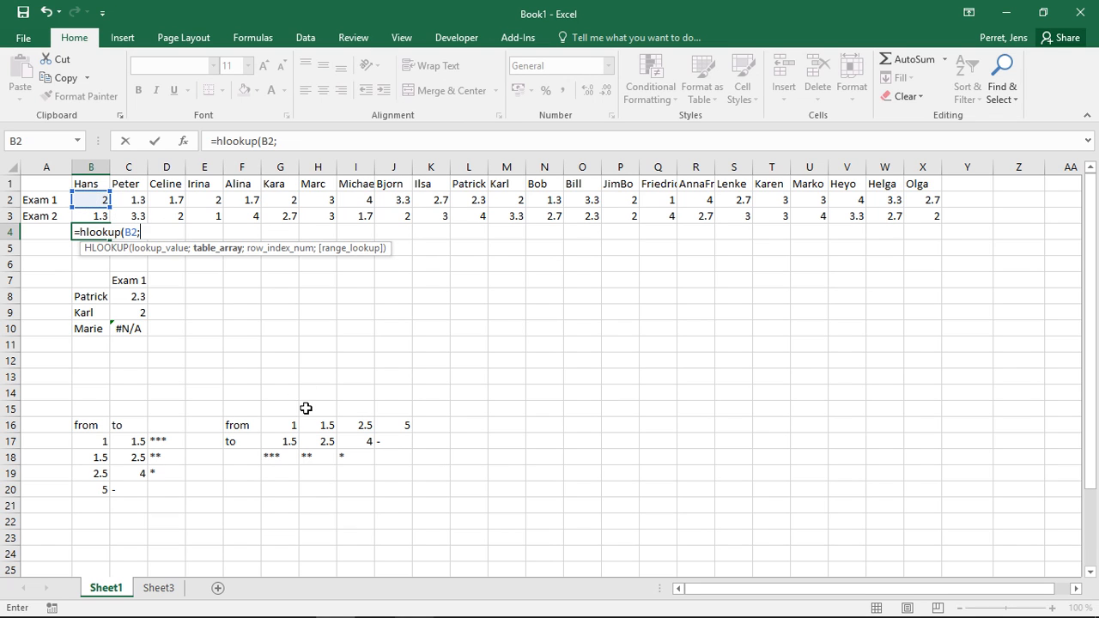
{"action": "left_click_drag", "start_coordinate": [264, 427], "coordinate": [398, 453]}
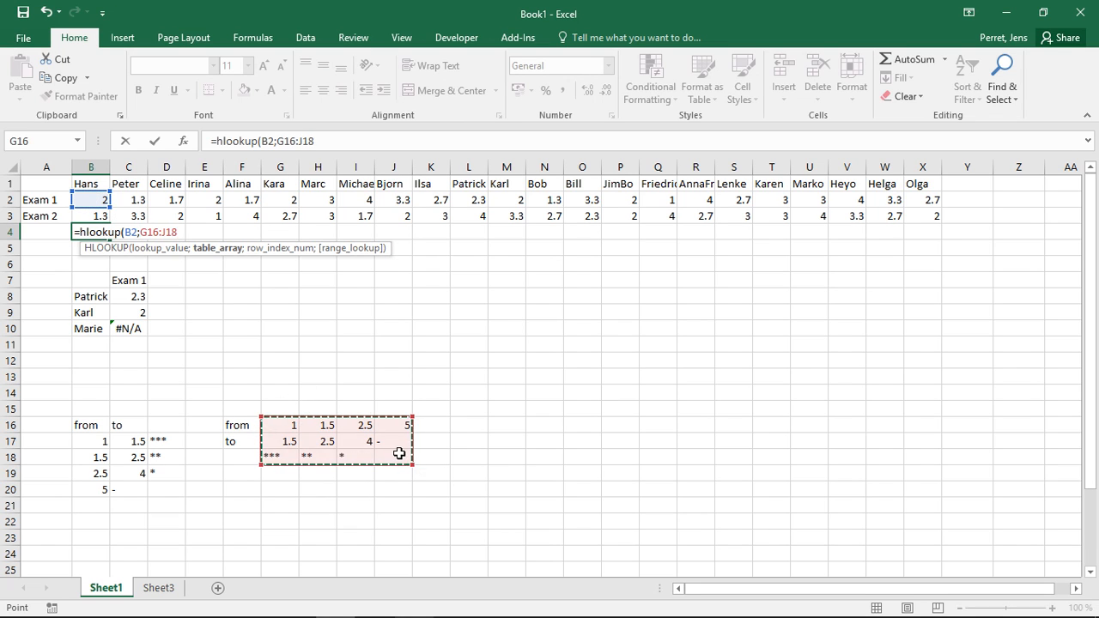
{"action": "type", "text": ";3"}
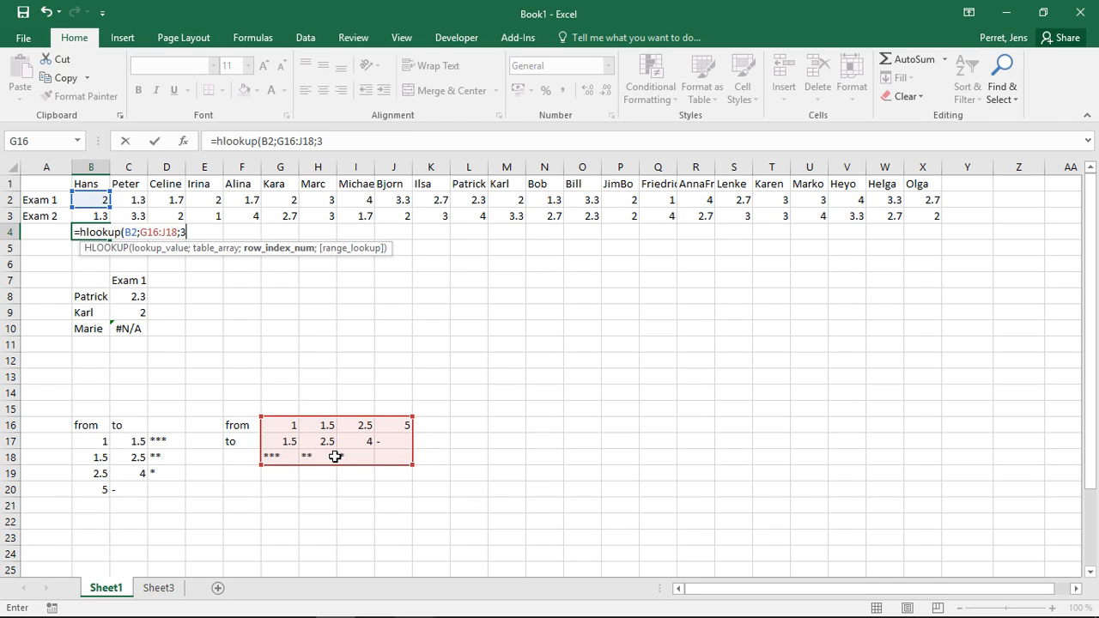
{"action": "type", "text": ";true"}
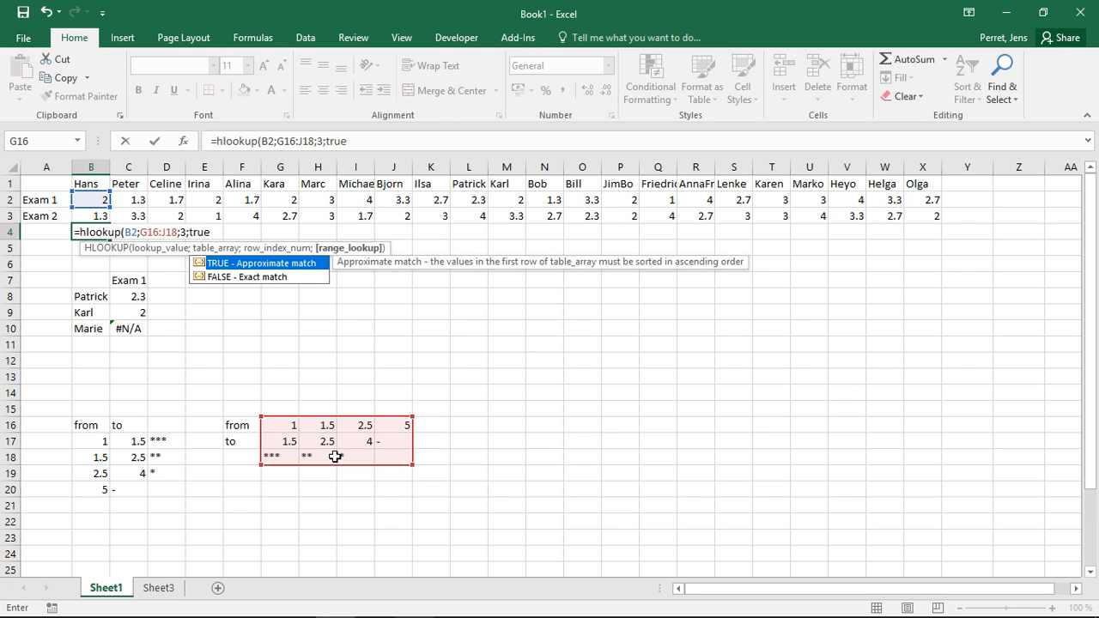
{"action": "type", "text": ")"}
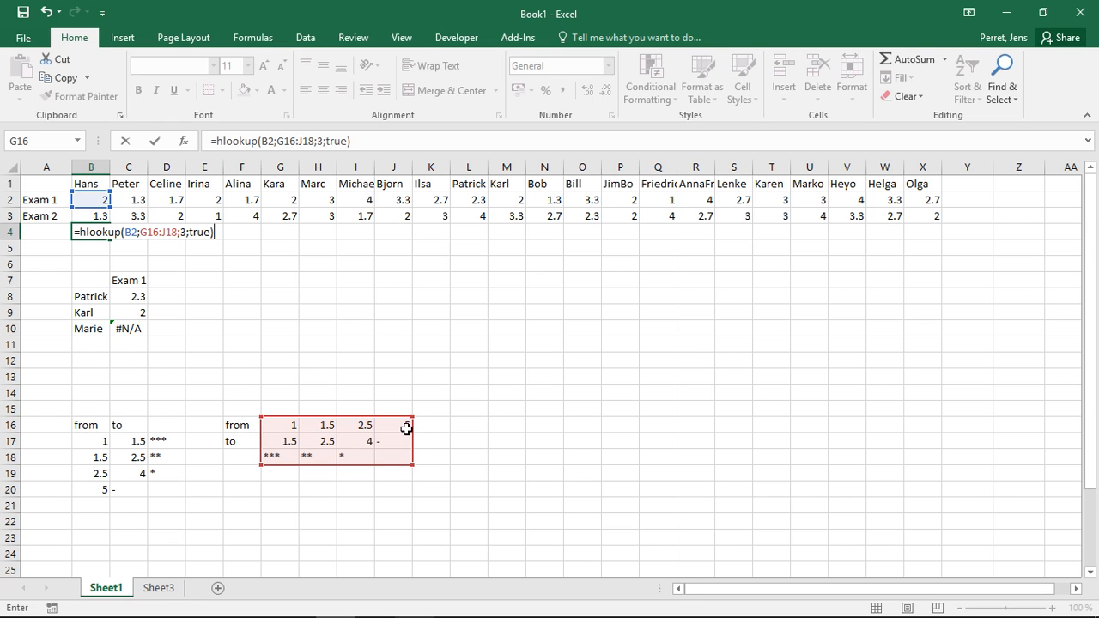
Compare the lookup formula and rating in B4 with the matching range and stars in H16:H18.
{"action": "double_click", "coordinate": [329, 425]}
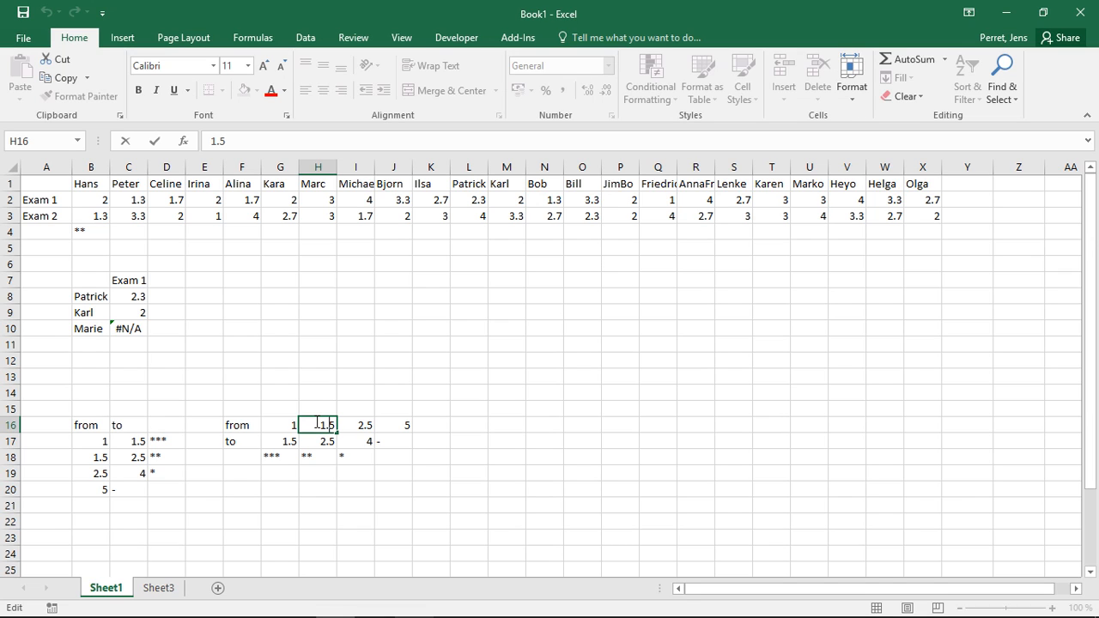
{"action": "left_click", "coordinate": [87, 233]}
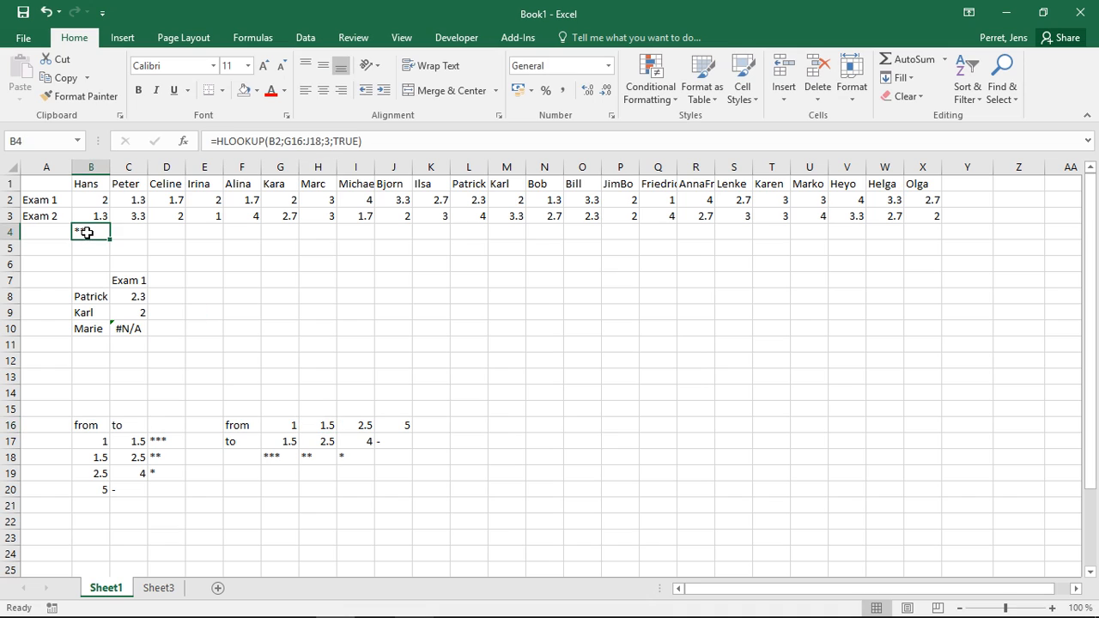
{"action": "left_click", "coordinate": [317, 457]}
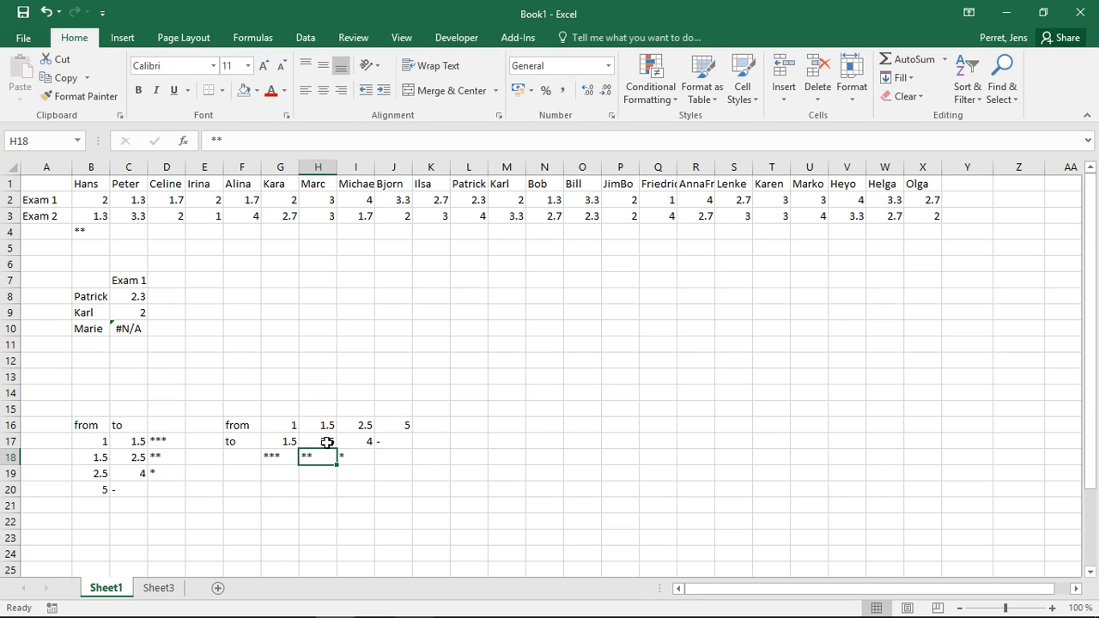
Anchor the table columns in the B4 formula as $G16:$J18 and fill the formula across to X4.
{"action": "left_click", "coordinate": [89, 234]}
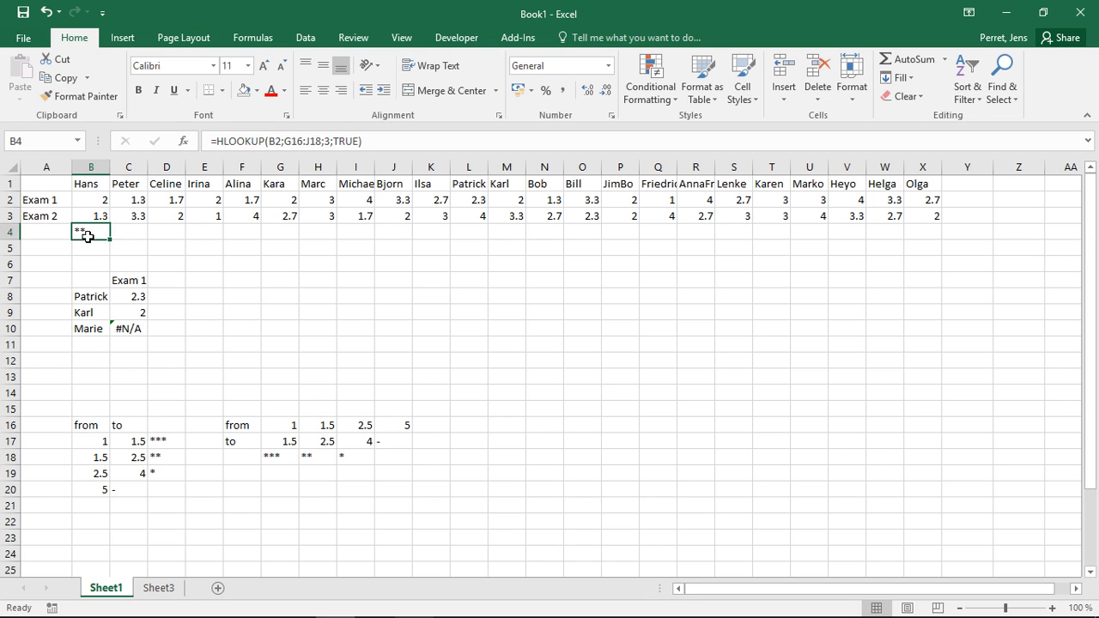
{"action": "left_click", "coordinate": [290, 141]}
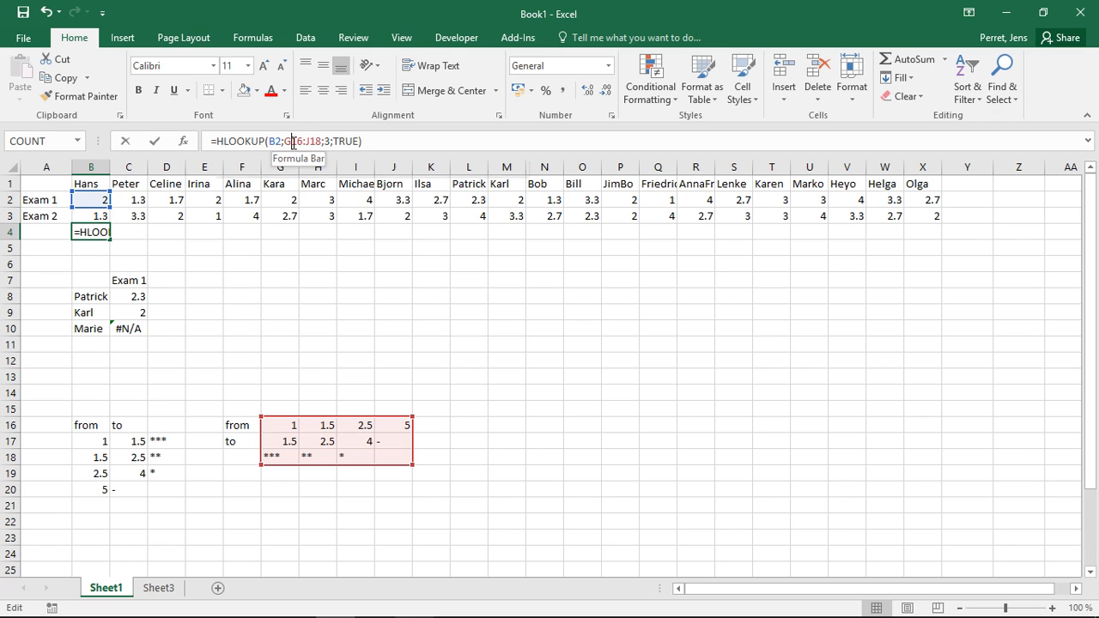
{"action": "key", "text": "Left"}
{"action": "type", "text": "$"}
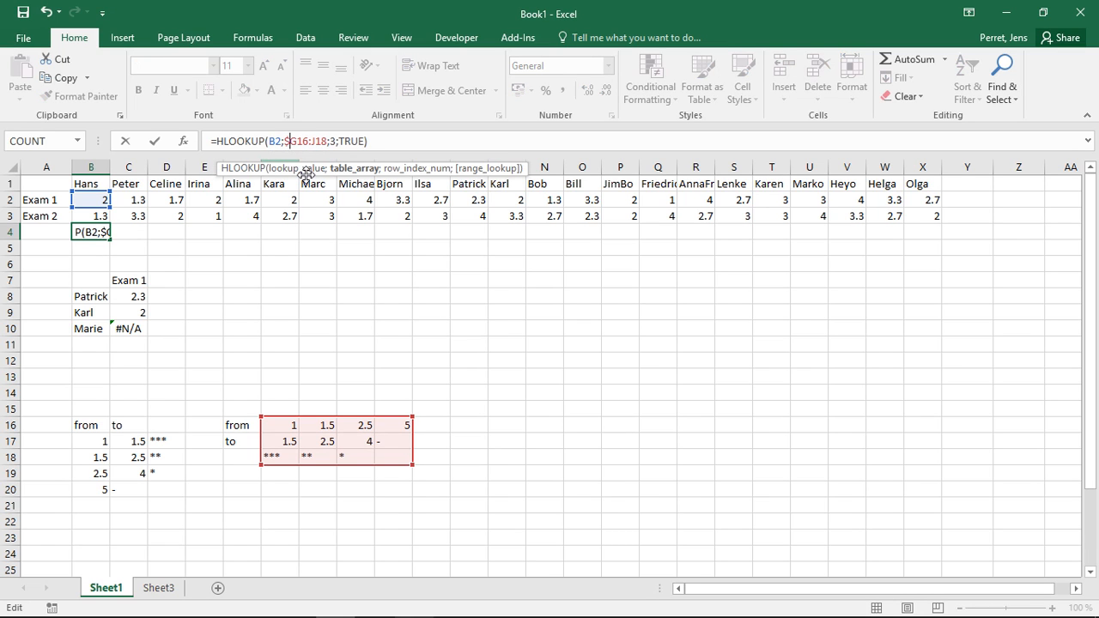
{"action": "key", "text": "Right"}
{"action": "key", "text": "Right"}
{"action": "key", "text": "Right"}
{"action": "key", "text": "Right"}
{"action": "type", "text": "$"}
{"action": "key", "text": "Return"}
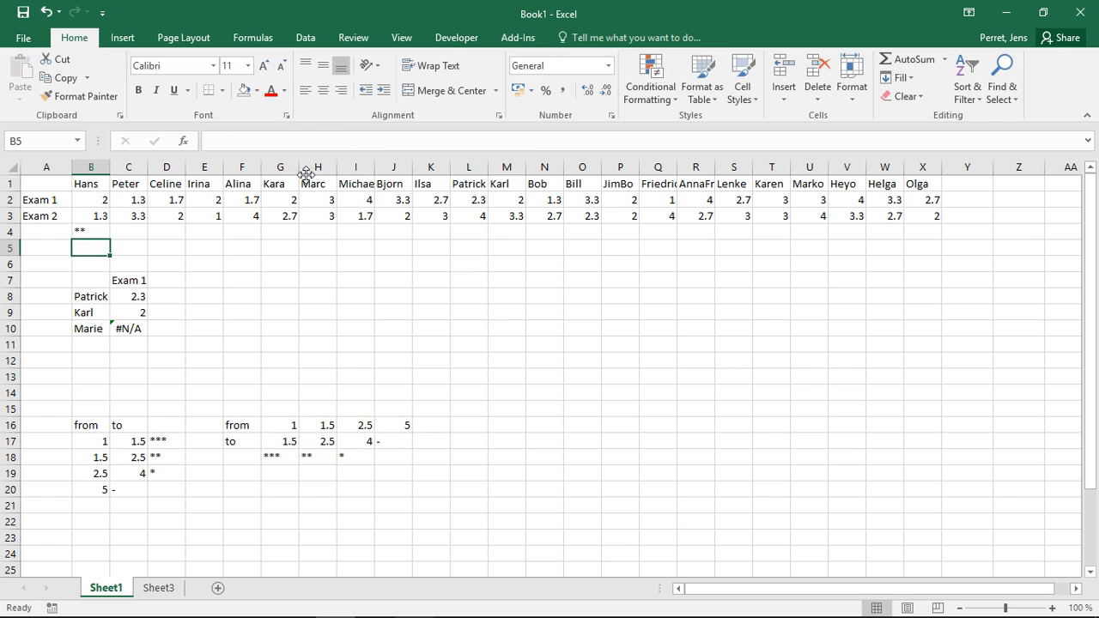
{"action": "key", "text": "Up"}
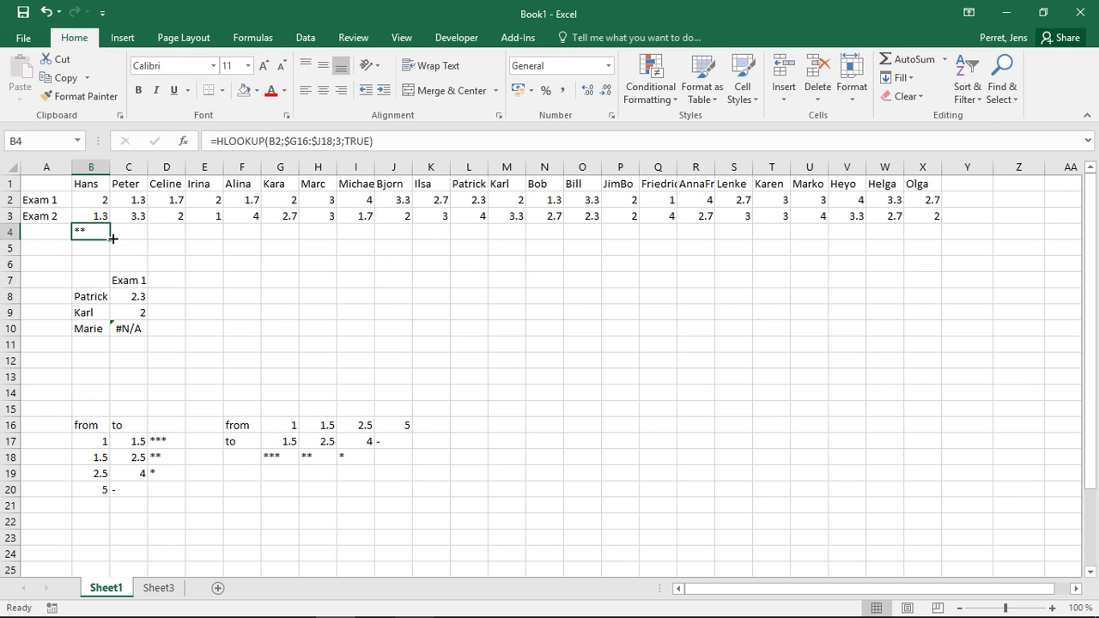
{"action": "left_click_drag", "start_coordinate": [113, 237], "coordinate": [934, 206]}
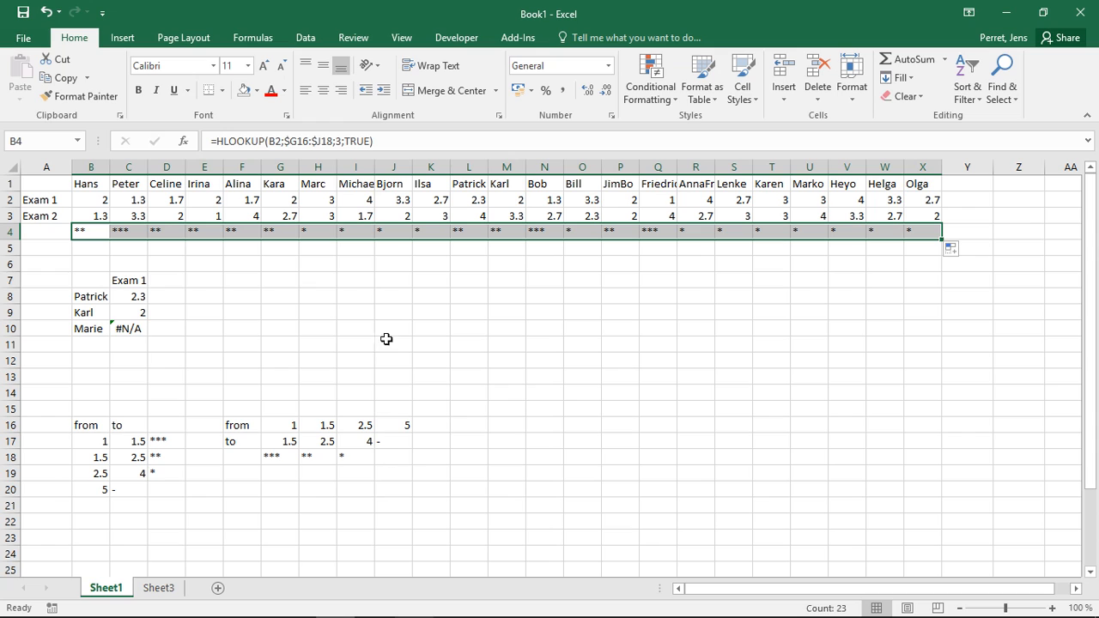
Set the Exam 1 grade in I2 to 5.
{"action": "left_click", "coordinate": [353, 199]}
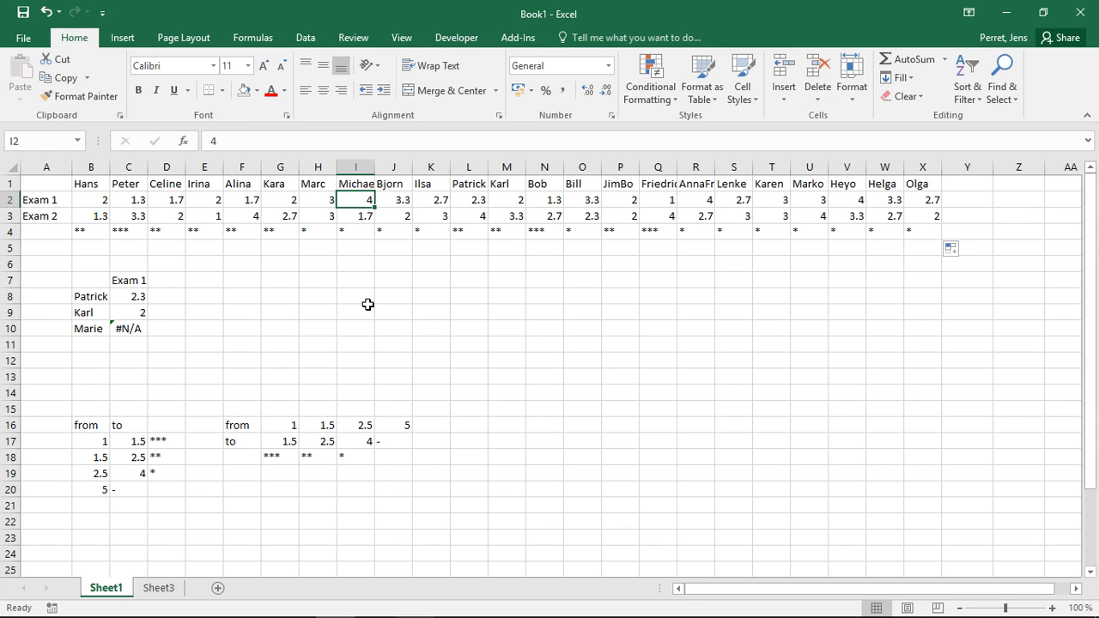
{"action": "type", "text": "5"}
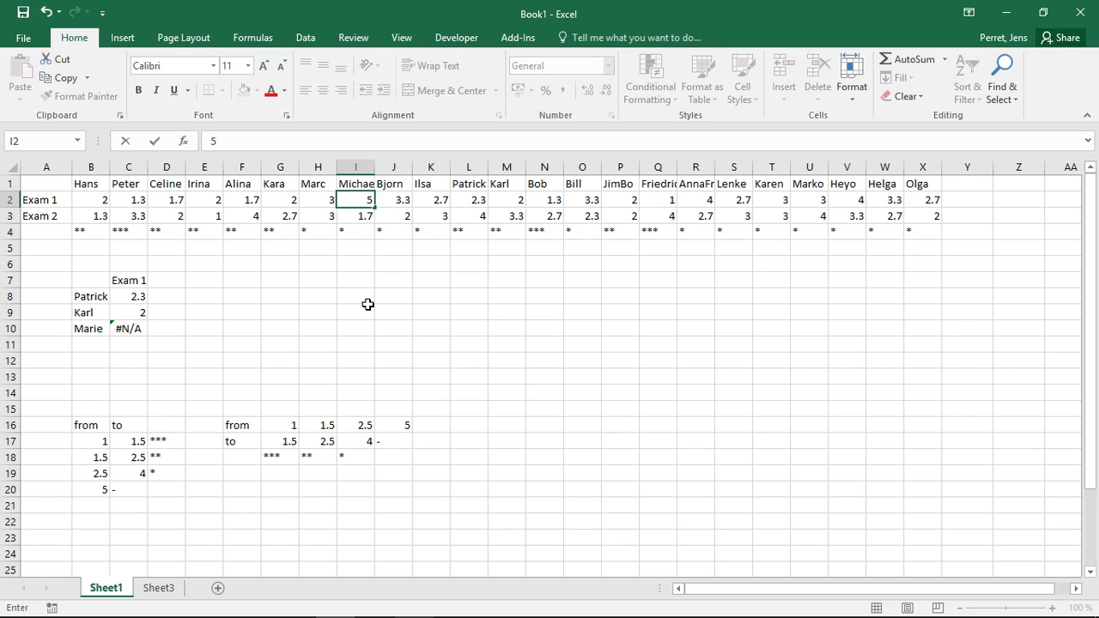
{"action": "key", "text": "Return"}
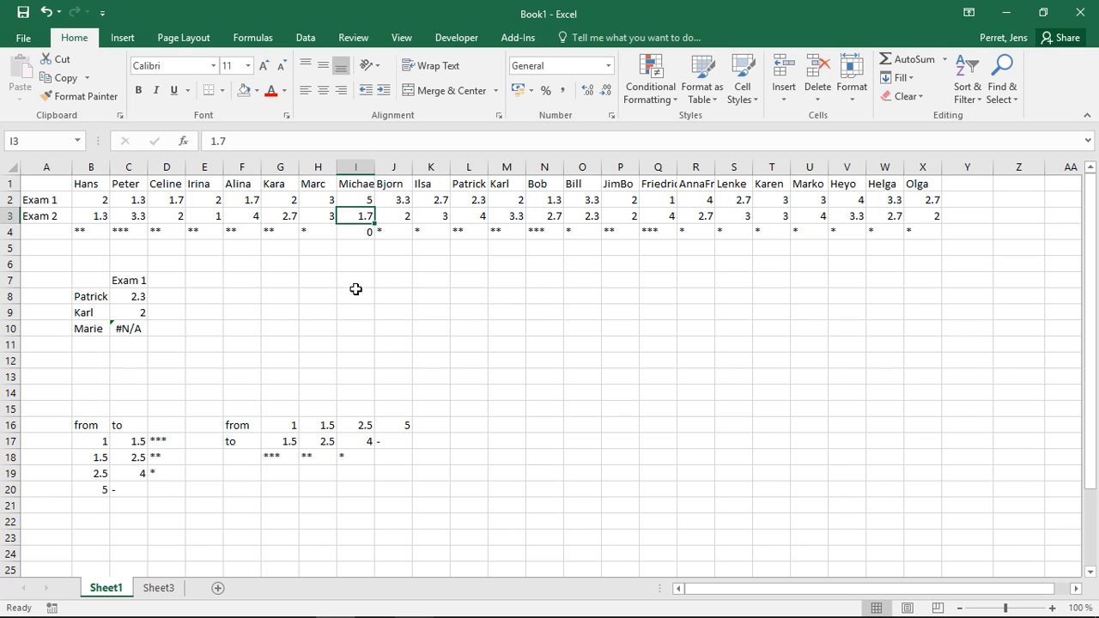
Enter a blank space in the empty rating cell J18 and check its effect on the lookup in I4.
{"action": "left_click", "coordinate": [362, 232]}
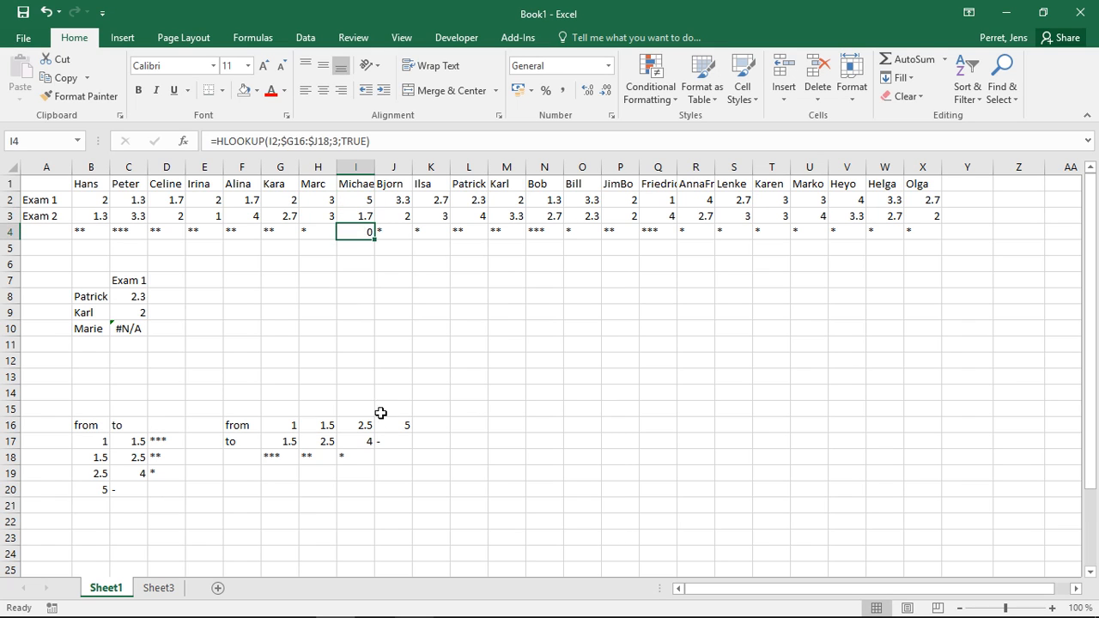
{"action": "left_click", "coordinate": [392, 456]}
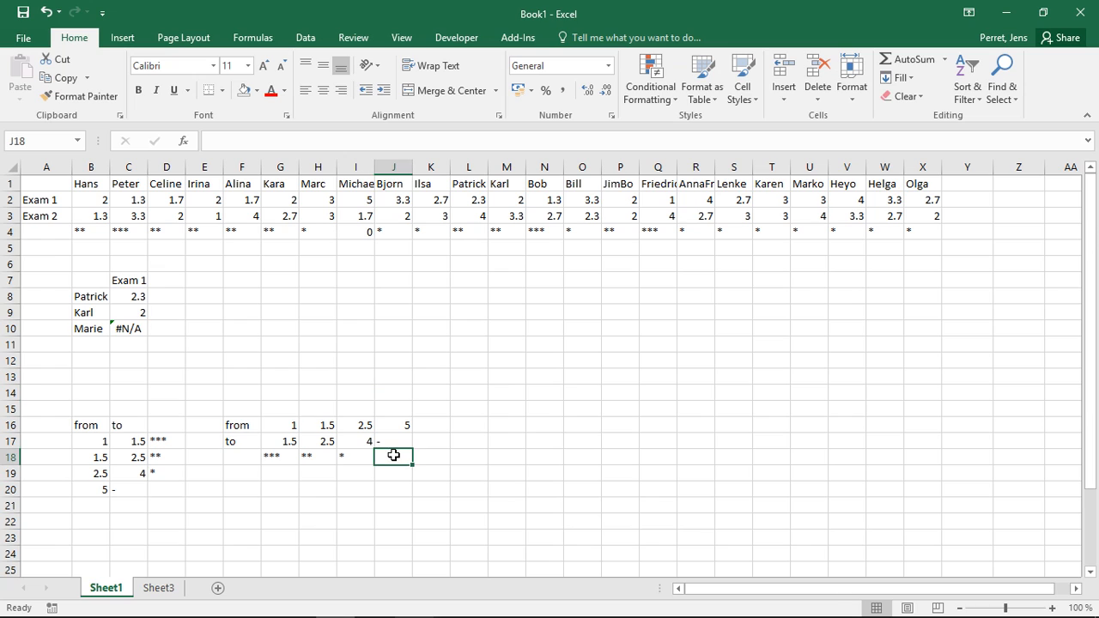
{"action": "left_click", "coordinate": [344, 230]}
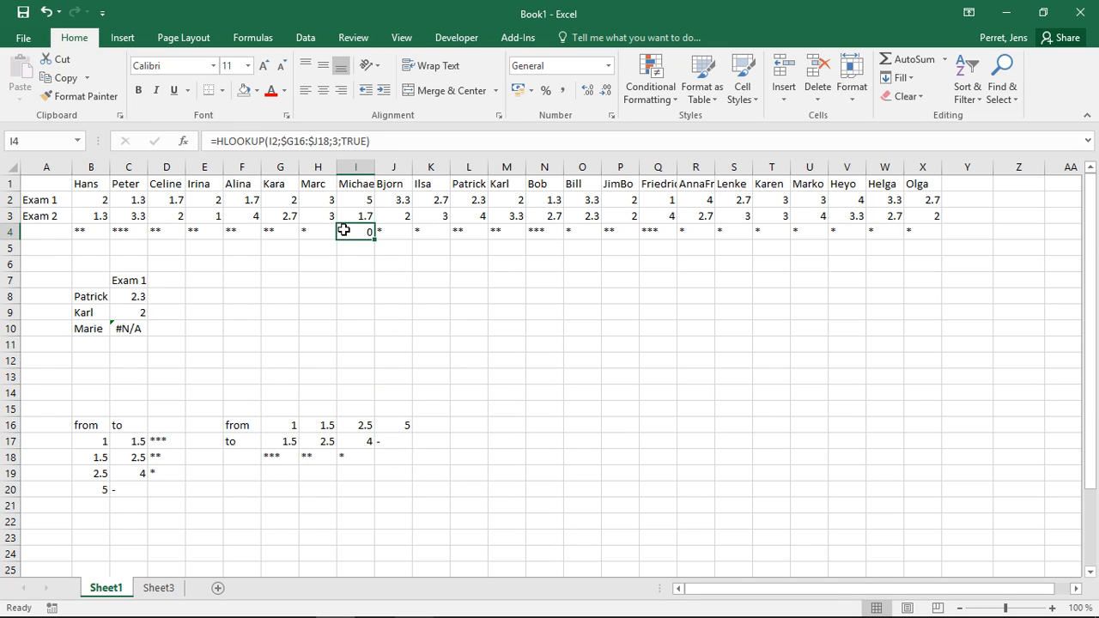
{"action": "left_click", "coordinate": [394, 458]}
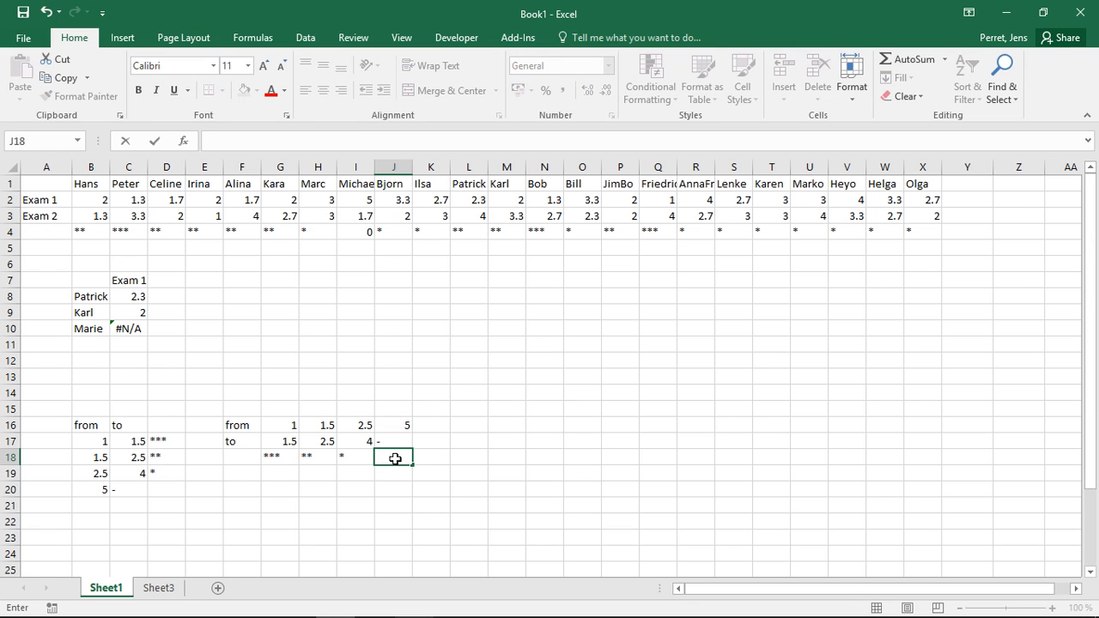
{"action": "key", "text": "Return"}
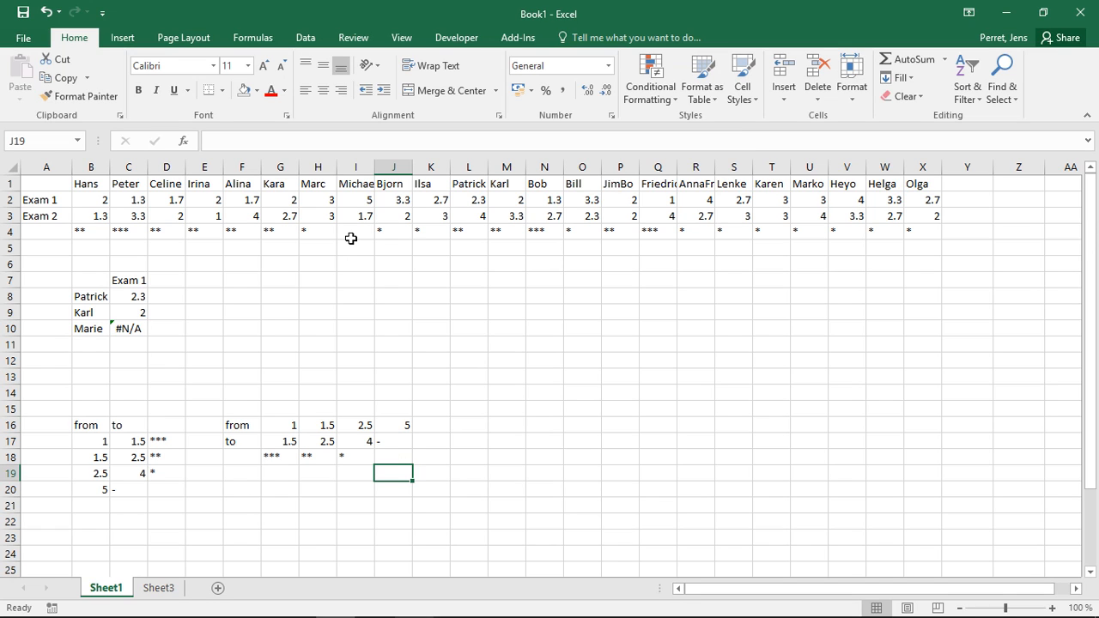
{"action": "left_click", "coordinate": [351, 233]}
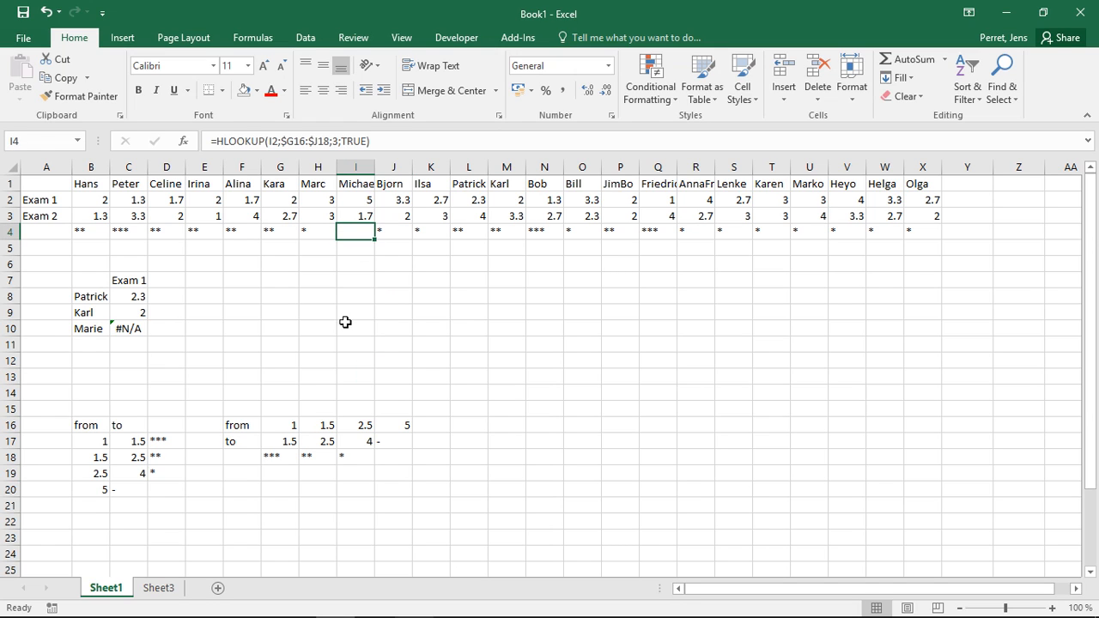
{"action": "left_click", "coordinate": [383, 457]}
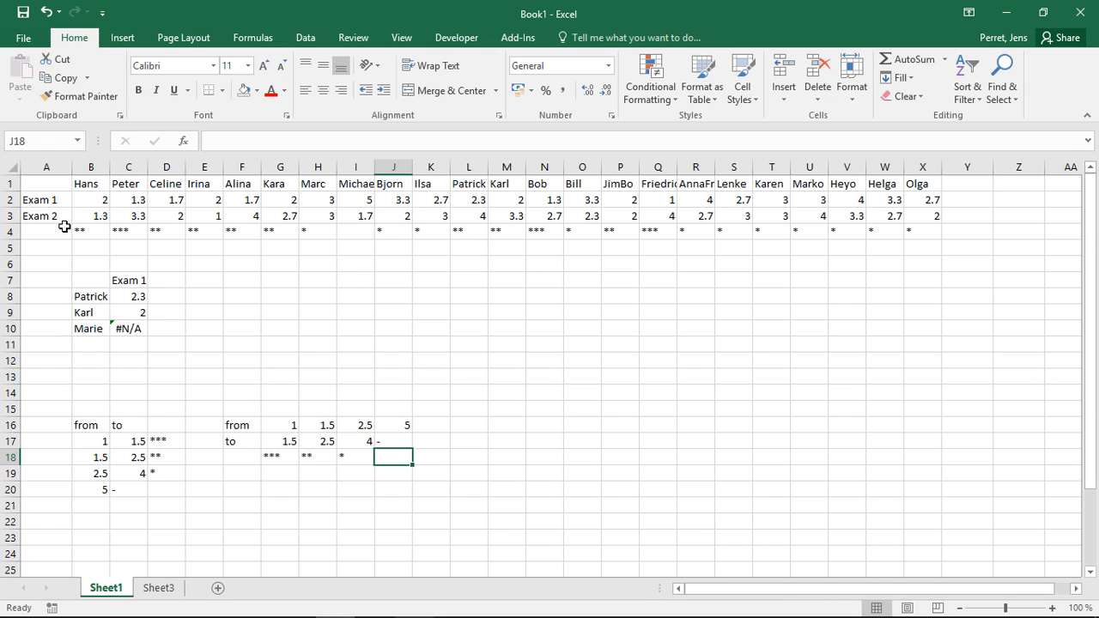
Make the table range in the B4 formula fully absolute as $G$16:$J$18 and fill the formula across and down to X5.
{"action": "left_click", "coordinate": [90, 234]}
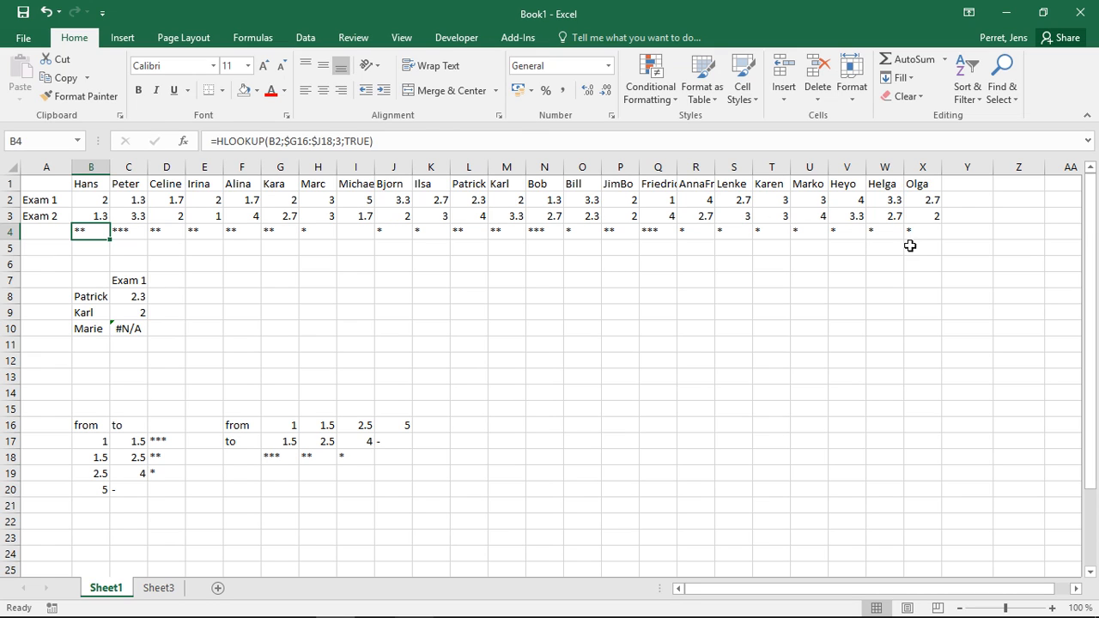
{"action": "left_click", "coordinate": [293, 140]}
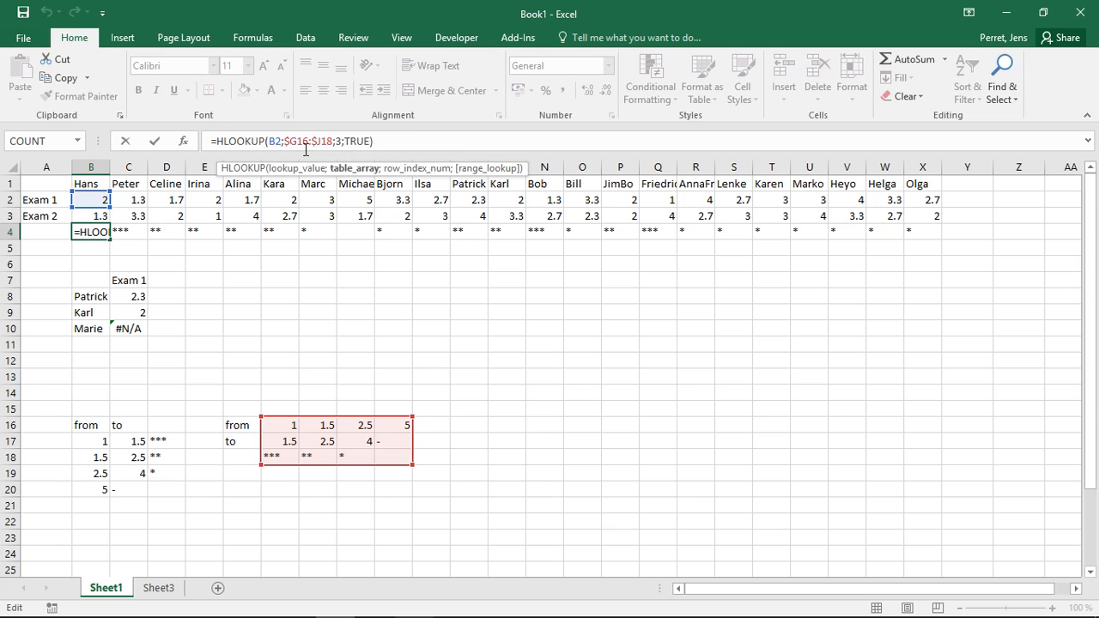
{"action": "type", "text": "$"}
{"action": "key", "text": "Right"}
{"action": "key", "text": "Right"}
{"action": "key", "text": "Right"}
{"action": "key", "text": "Right"}
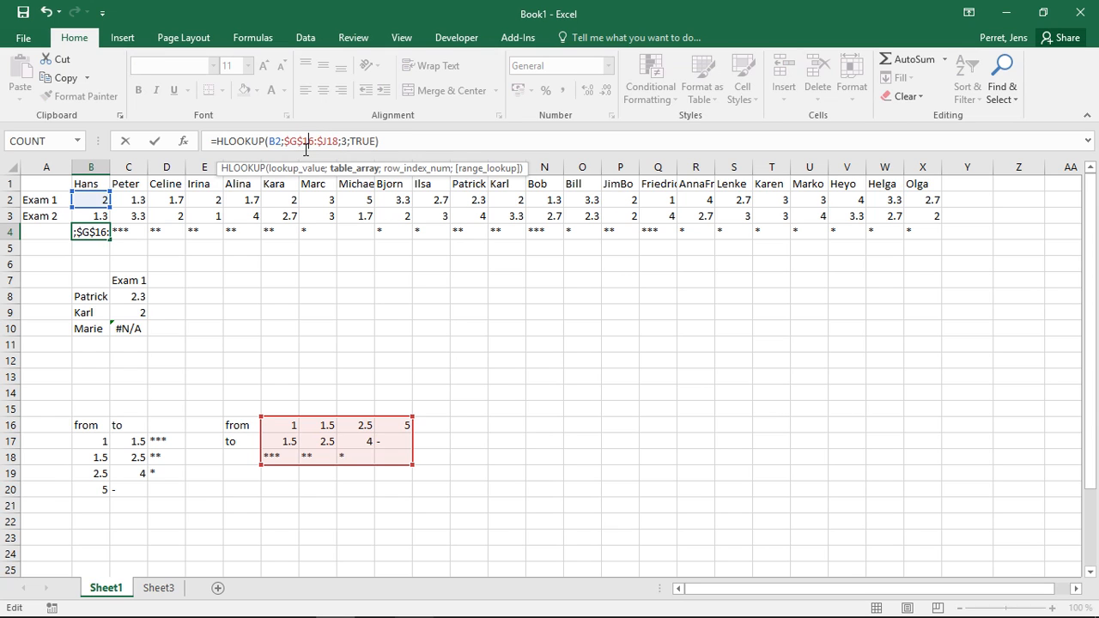
{"action": "key", "text": "Right"}
{"action": "type", "text": "$"}
{"action": "key", "text": "Return"}
{"action": "key", "text": "Up"}
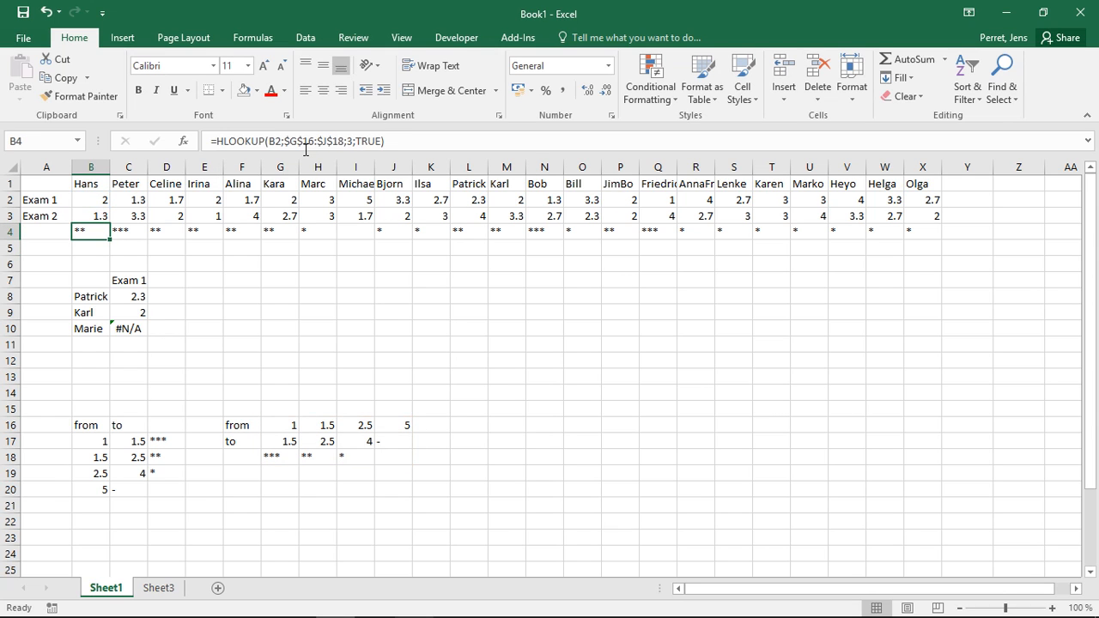
{"action": "left_click_drag", "start_coordinate": [110, 238], "coordinate": [943, 256]}
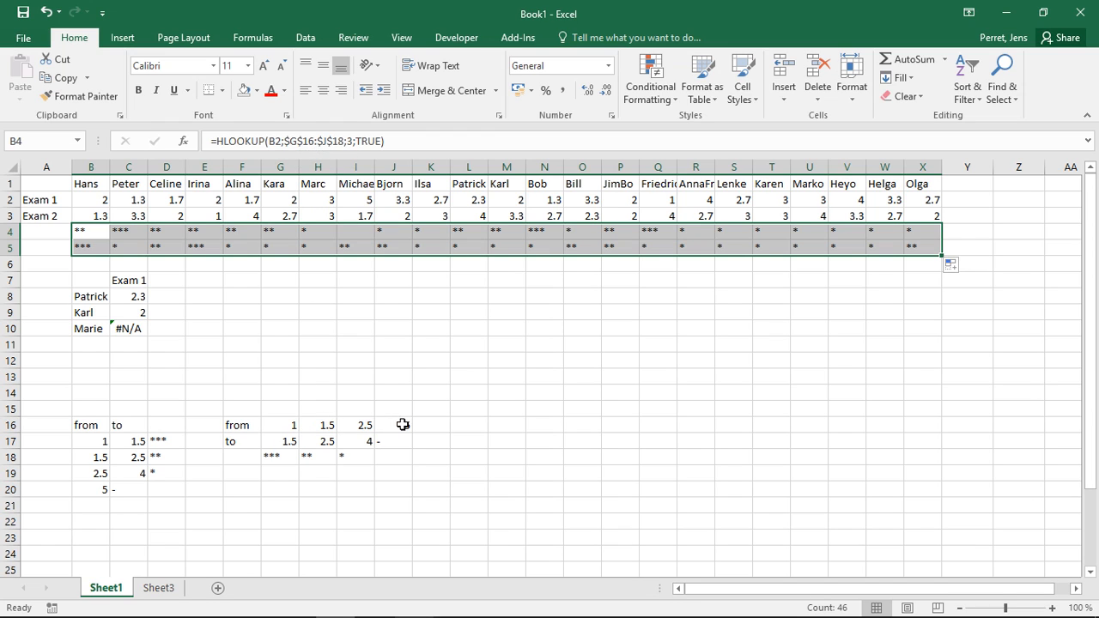
Inspect the table range used by the B4 formula and compare the lower bound in G16 with the grade in E3 and rating in E5.
{"action": "key", "text": "F2"}
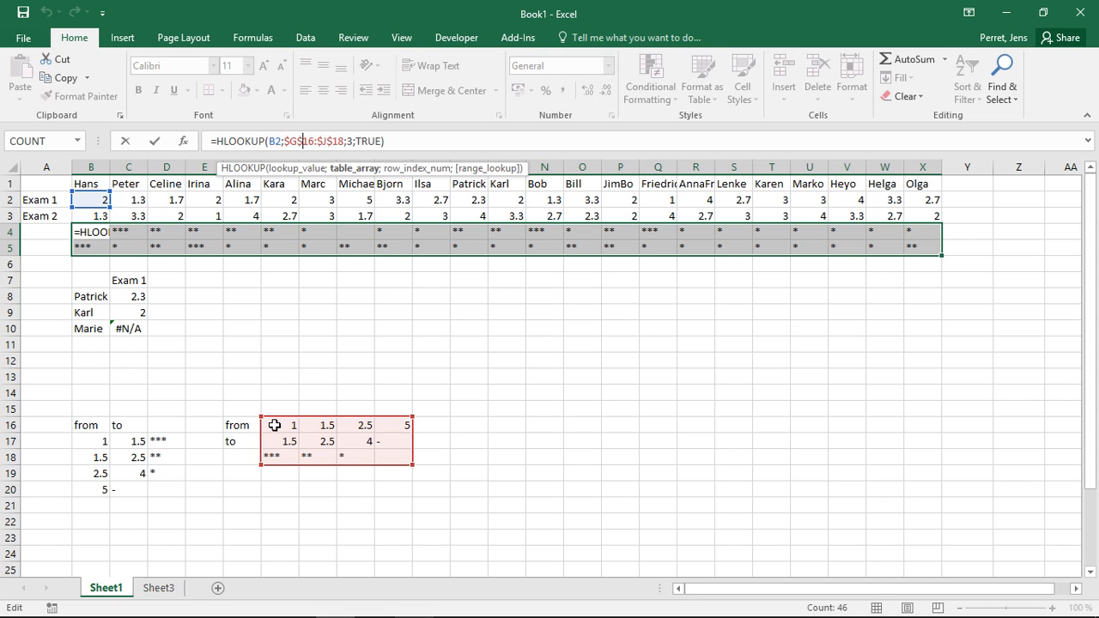
{"action": "key", "text": "ctrl+Return"}
{"action": "left_click", "coordinate": [303, 403]}
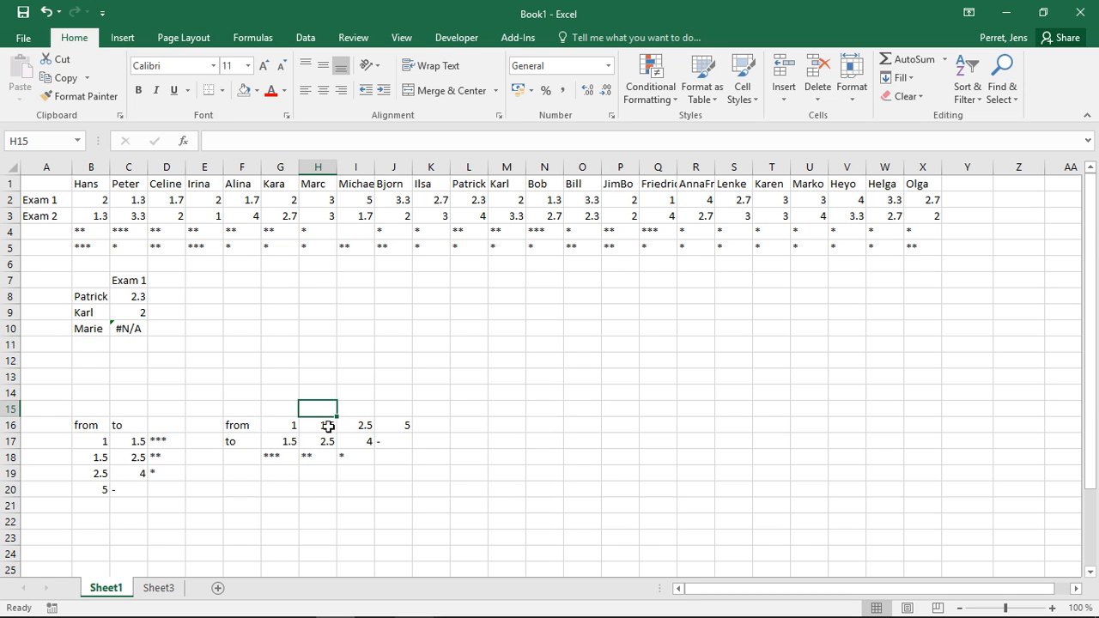
{"action": "left_click", "coordinate": [283, 427]}
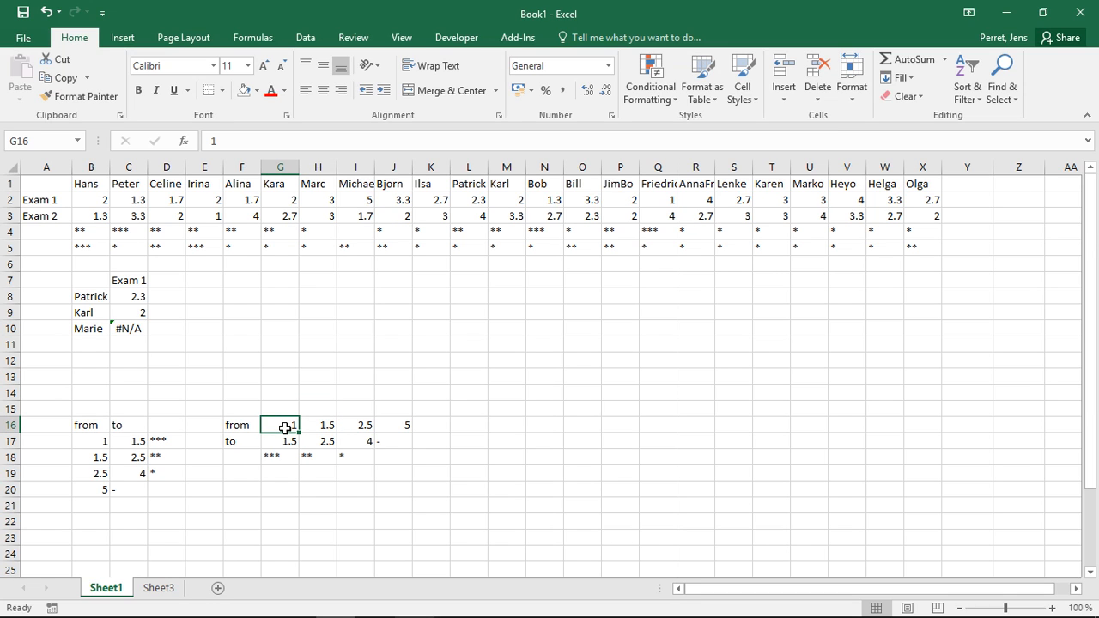
{"action": "left_click", "coordinate": [216, 220]}
{"action": "left_click", "coordinate": [216, 247]}
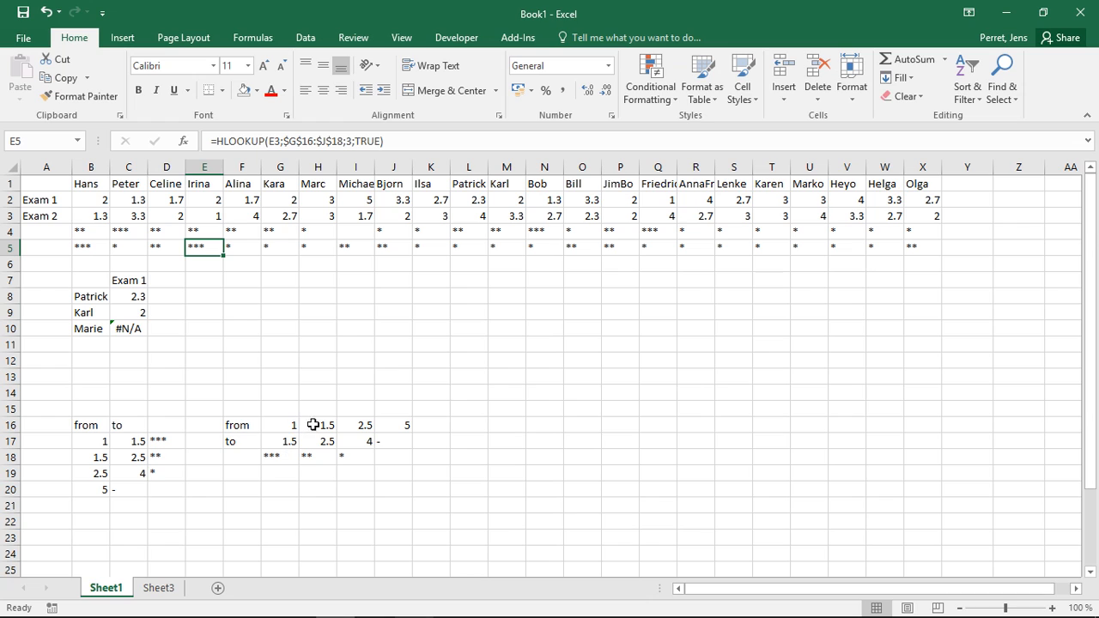
Set the Exam 1 grade in F2 to 1.5 and check the resulting star rating in F4.
{"action": "left_click", "coordinate": [250, 200]}
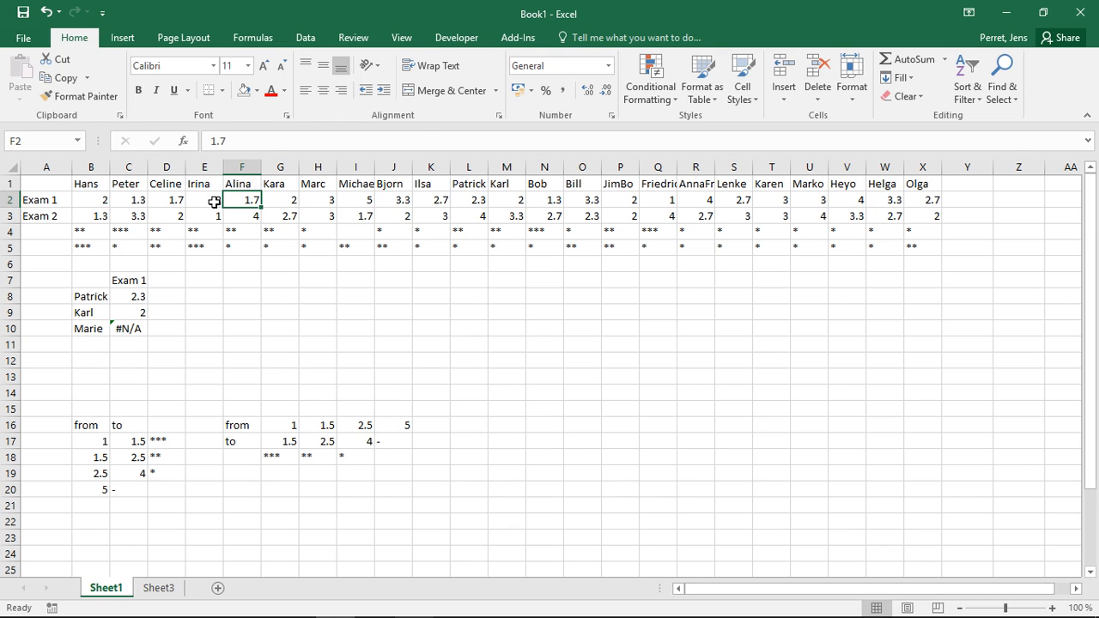
{"action": "type", "text": "1.5"}
{"action": "key", "text": "Return"}
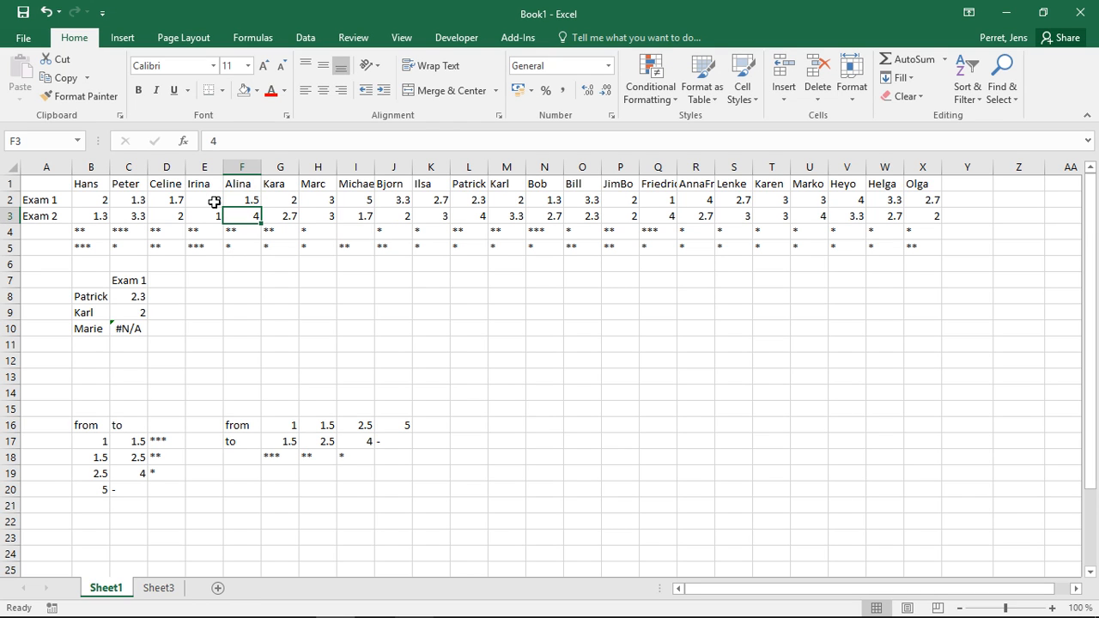
{"action": "key", "text": "Up"}
{"action": "key", "text": "Down"}
{"action": "key", "text": "Down"}
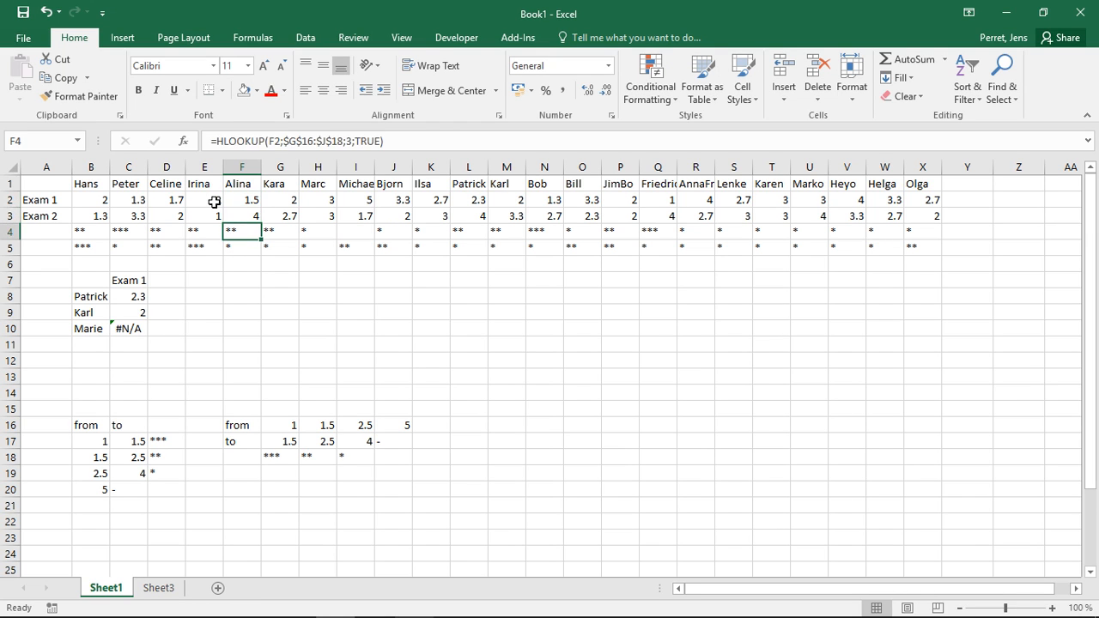